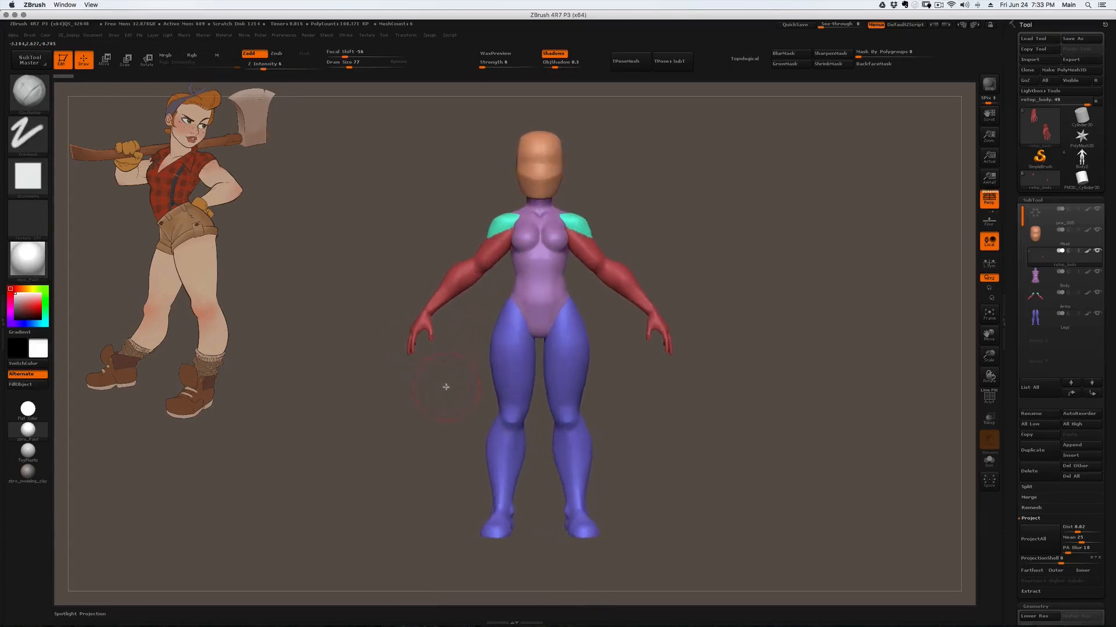
Turn off polypaint on all subtools and change the main color from white to light gray.
drag(426, 243, 368, 273)
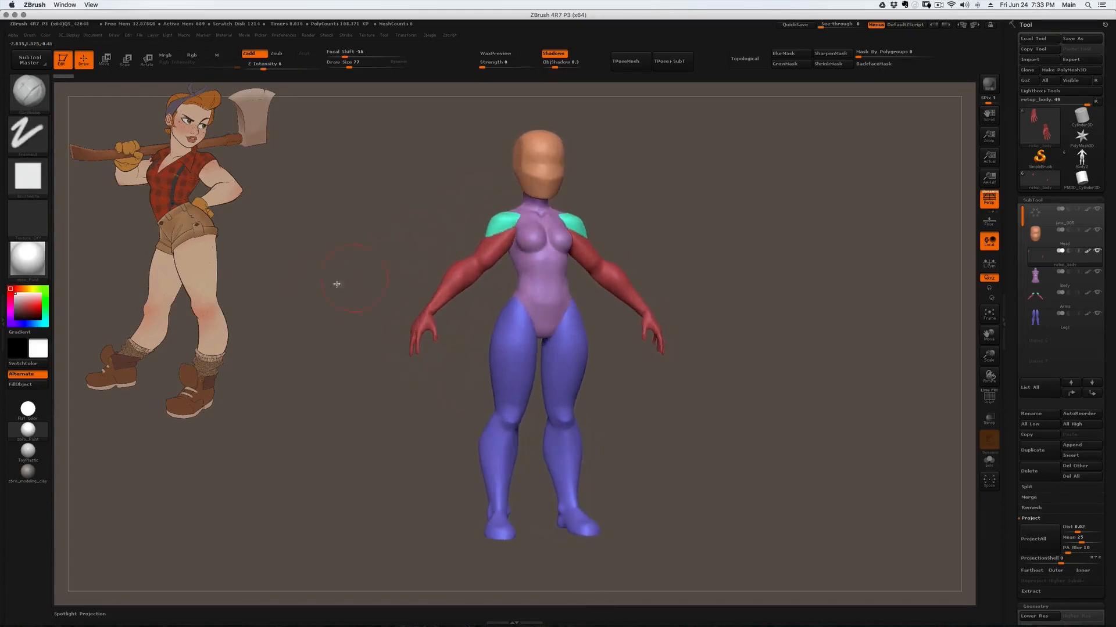
shift+click(1084, 241)
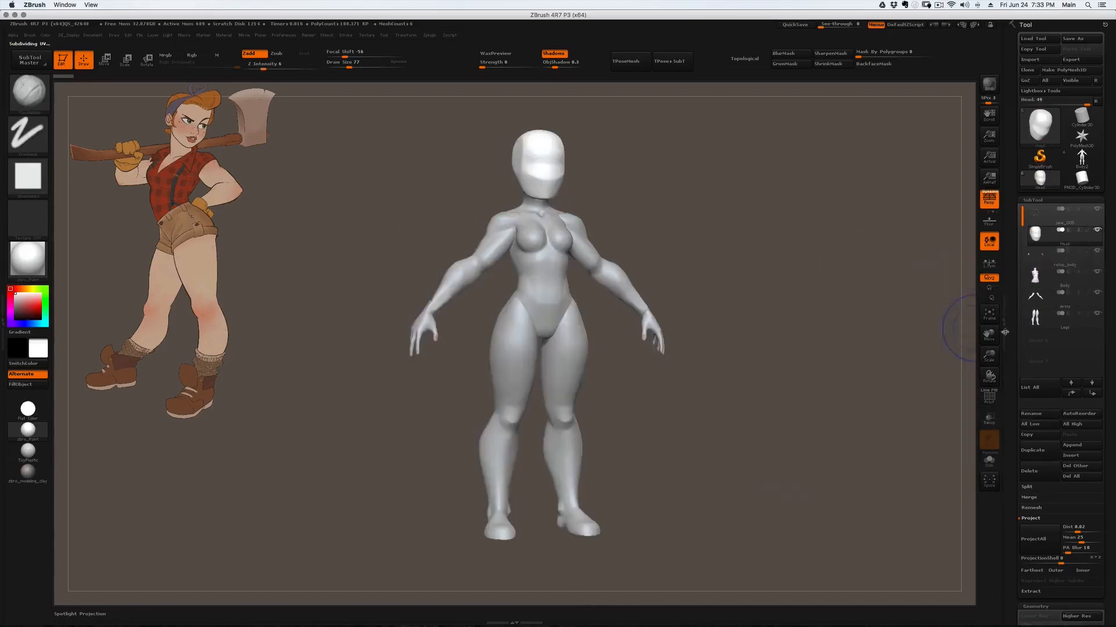
shift+drag(714, 179, 725, 207)
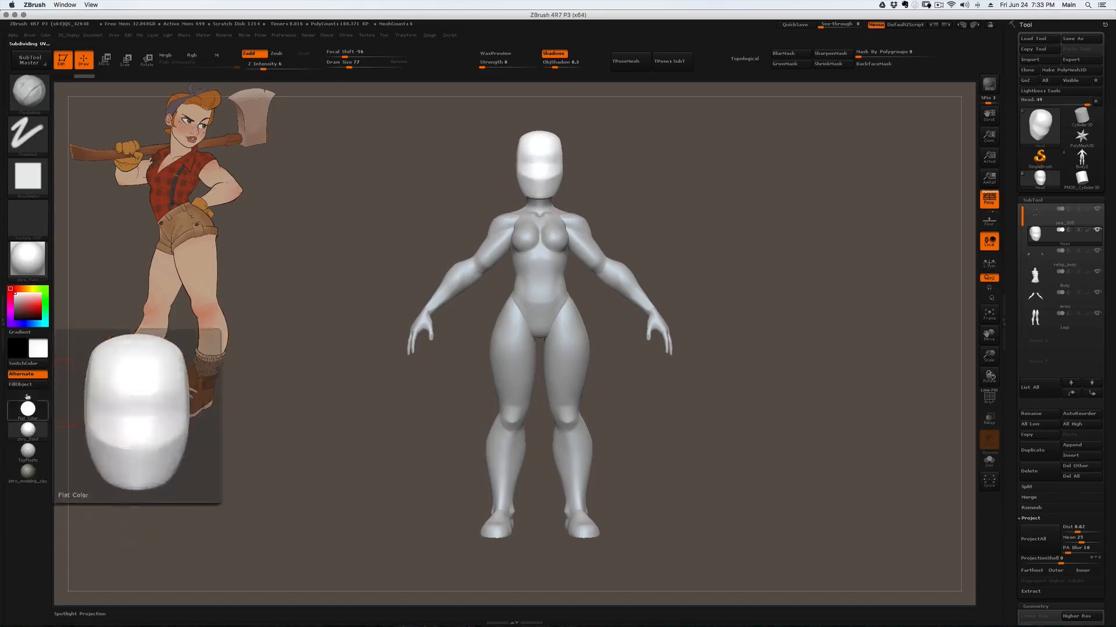
click(11, 296)
drag(628, 208, 611, 213)
drag(652, 419, 732, 375)
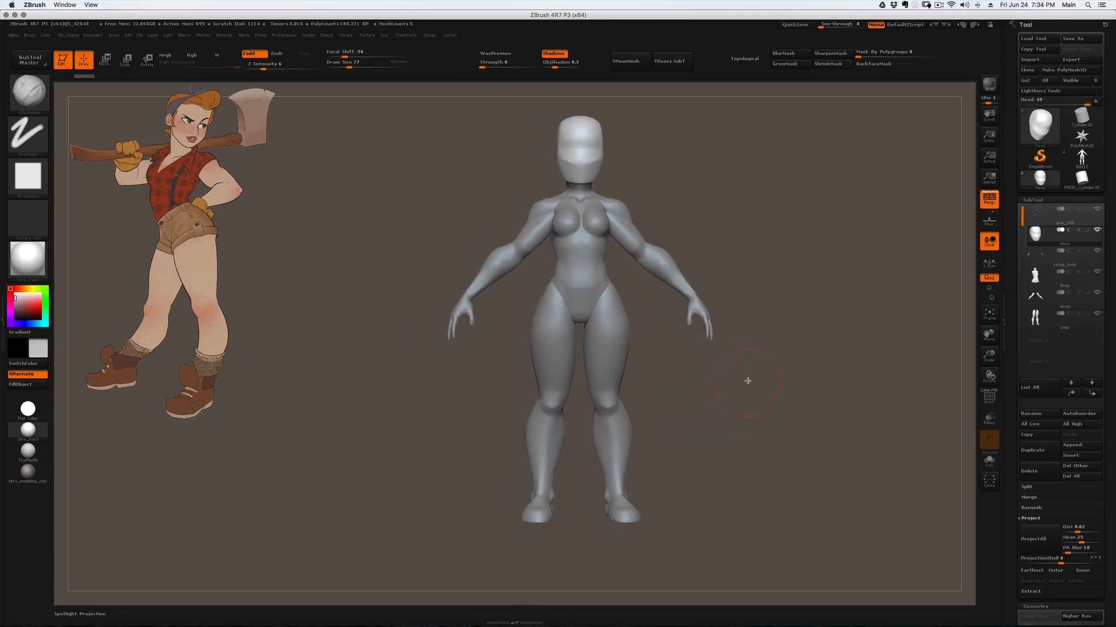
On the Legs subtool, mask with symmetry and blur the mask so only the lower legs and feet are left editable.
drag(778, 341, 730, 388)
mouse_move(685, 423)
mouse_down()
mouse_move(642, 423)
mouse_move(667, 428)
mouse_move(680, 468)
mouse_move(697, 424)
mouse_move(746, 430)
mouse_up()
mouse_move(692, 530)
ctrl+mouse_down()
mouse_move(521, 391)
mouse_move(547, 388)
ctrl+mouse_up()
alt+click(631, 454)
ctrl+drag(665, 494, 703, 409)
key(x)
key(ctrl+z)
mouse_move(643, 525)
ctrl+mouse_down()
mouse_move(609, 414)
mouse_move(700, 401)
mouse_move(698, 417)
ctrl+mouse_up()
click(795, 54)
click(795, 55)
drag(745, 224, 793, 227)
key(ctrl+i)
Shift the unmasked lower legs slightly downward with Transpose Move and clear the mask.
key(w)
shift+drag(638, 465, 638, 574)
drag(637, 514, 638, 520)
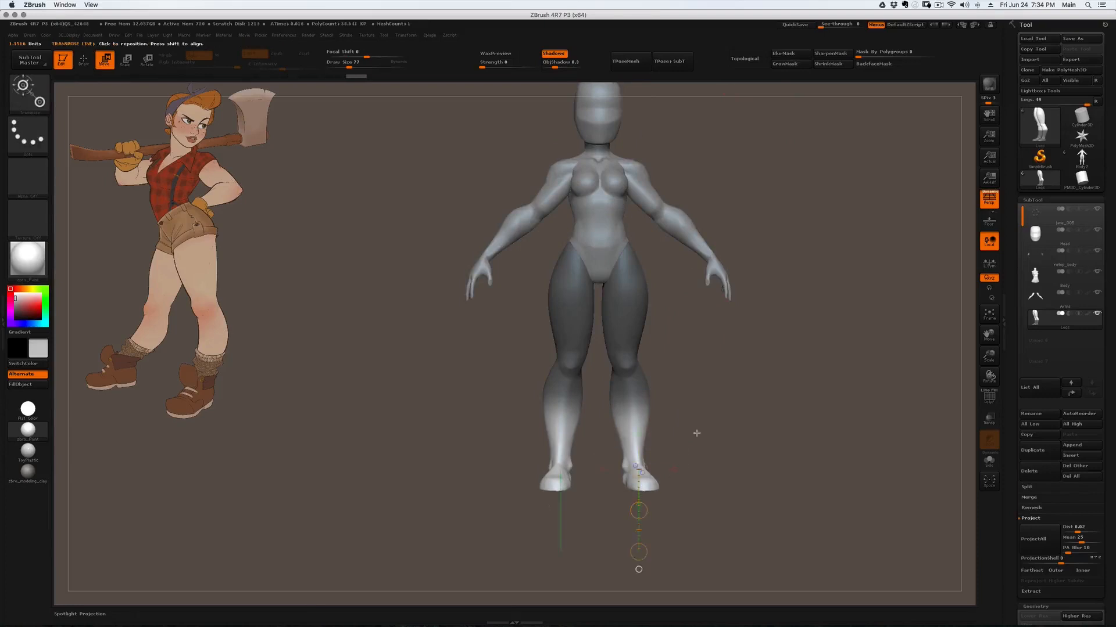
key(q)
mouse_move(701, 404)
ctrl+mouse_down()
mouse_move(690, 431)
mouse_move(625, 426)
mouse_move(559, 398)
mouse_move(479, 395)
mouse_move(495, 380)
mouse_move(650, 376)
mouse_move(662, 390)
ctrl+mouse_up()
Adjust the outer thighs and hip area of the legs with the Move brush at draw size 25.
key(b)
key(m)
key(v)
key([)
key([)
key([)
key([)
key([)
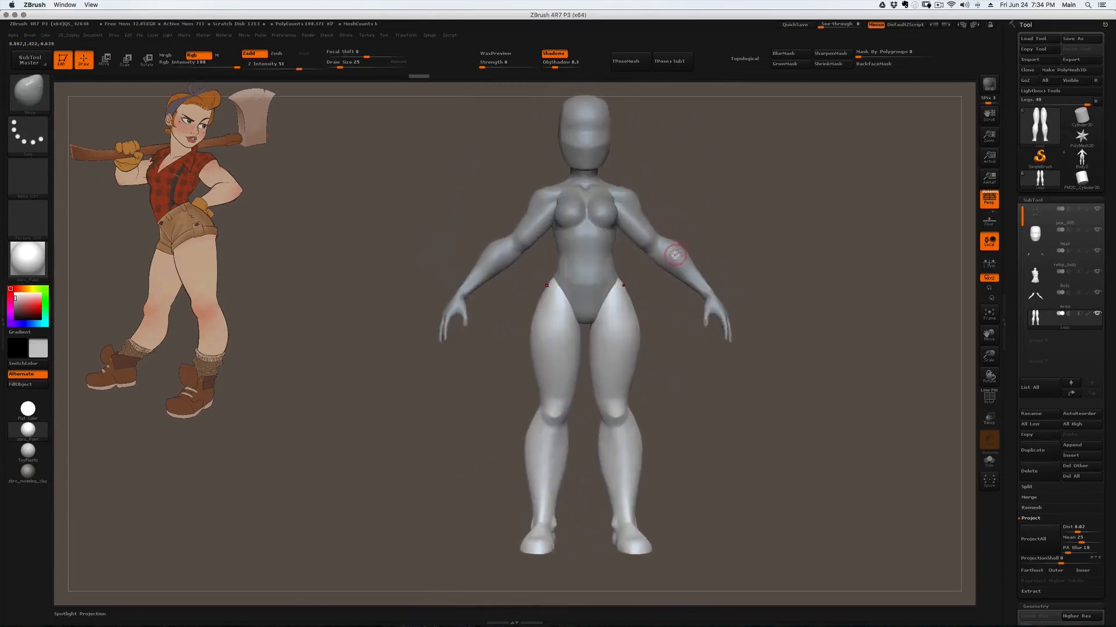
drag(652, 363, 637, 363)
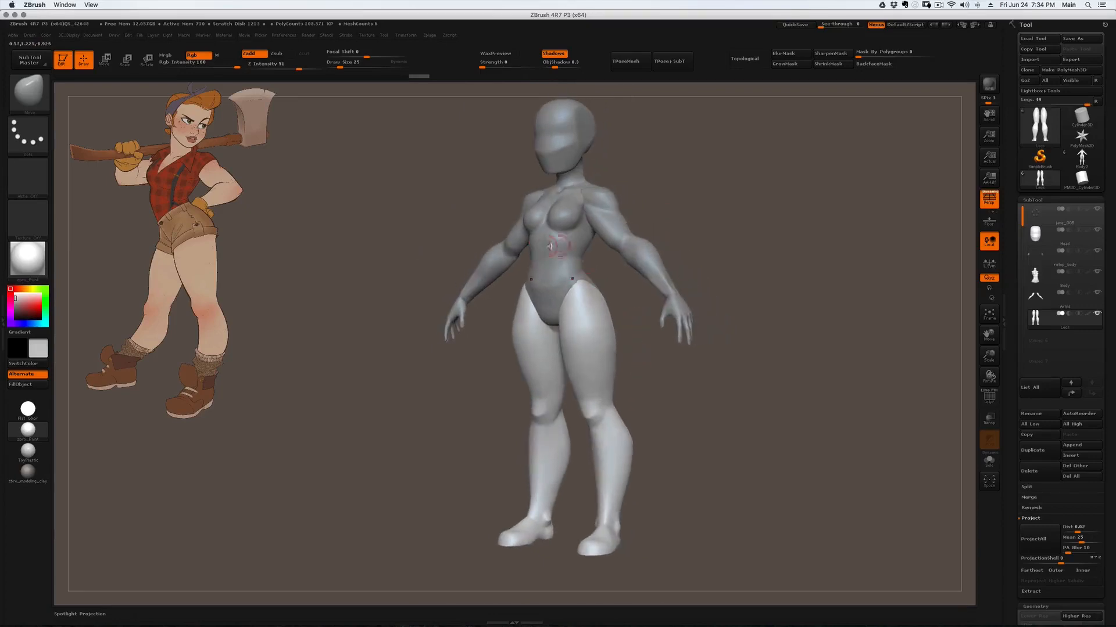
drag(621, 331, 602, 328)
mouse_move(663, 282)
mouse_down()
mouse_move(630, 311)
mouse_move(667, 292)
mouse_up()
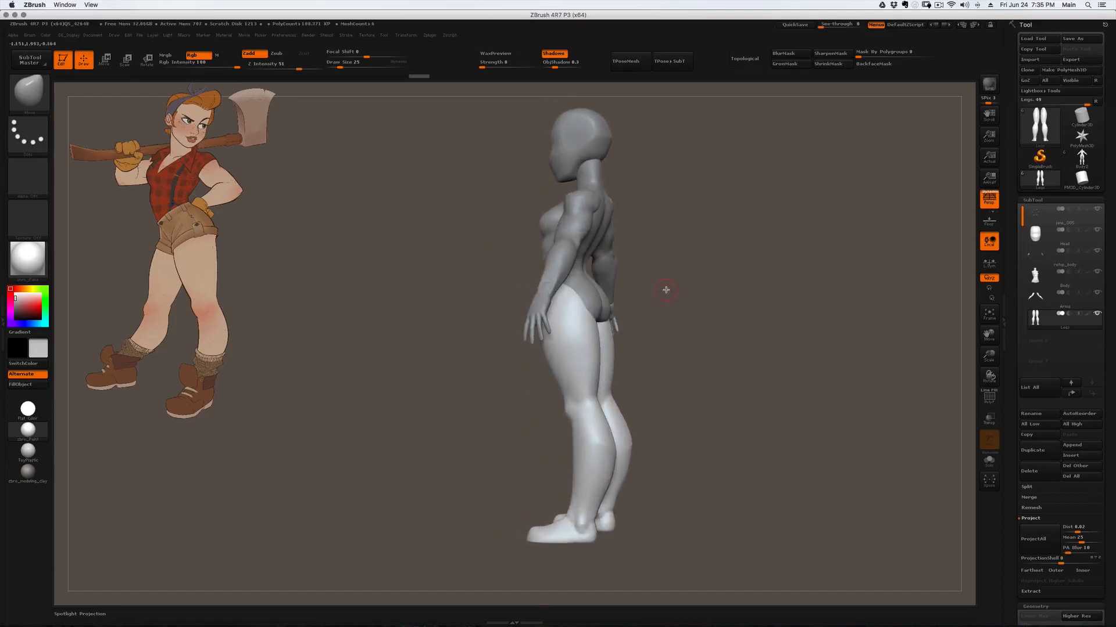
drag(665, 296, 681, 273)
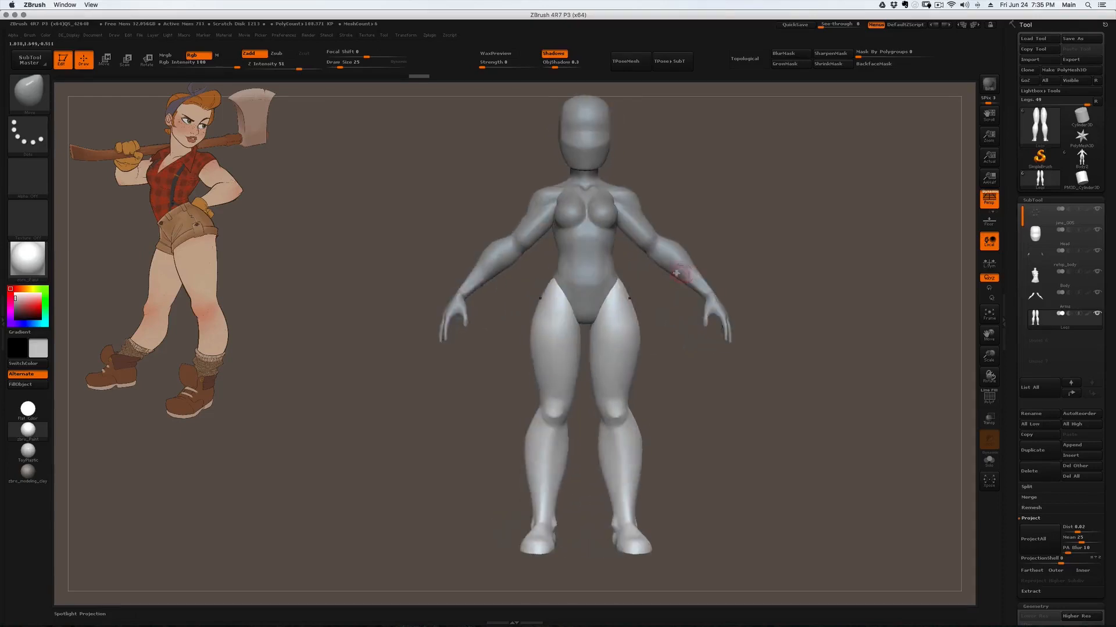
Refine the torso's form on the Body subtool with the ClayBuildup brush.
alt+click(599, 251)
mouse_move(610, 260)
ctrl+right_down()
mouse_move(610, 215)
mouse_move(593, 249)
ctrl+right_up()
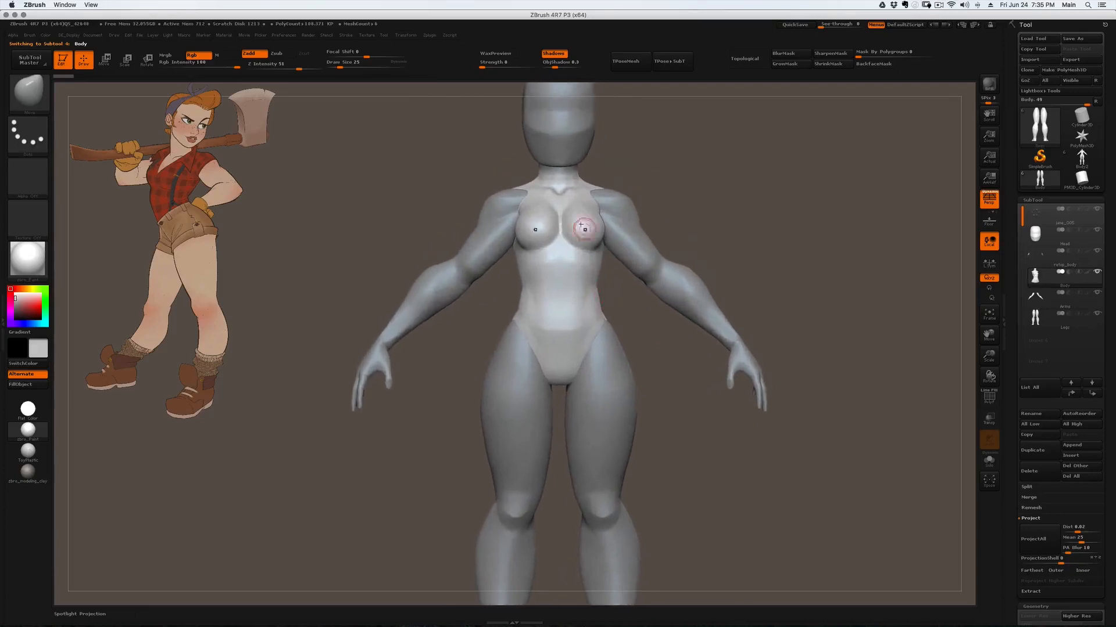
key(b)
key(c)
key(b)
key(s)
drag(565, 266, 568, 265)
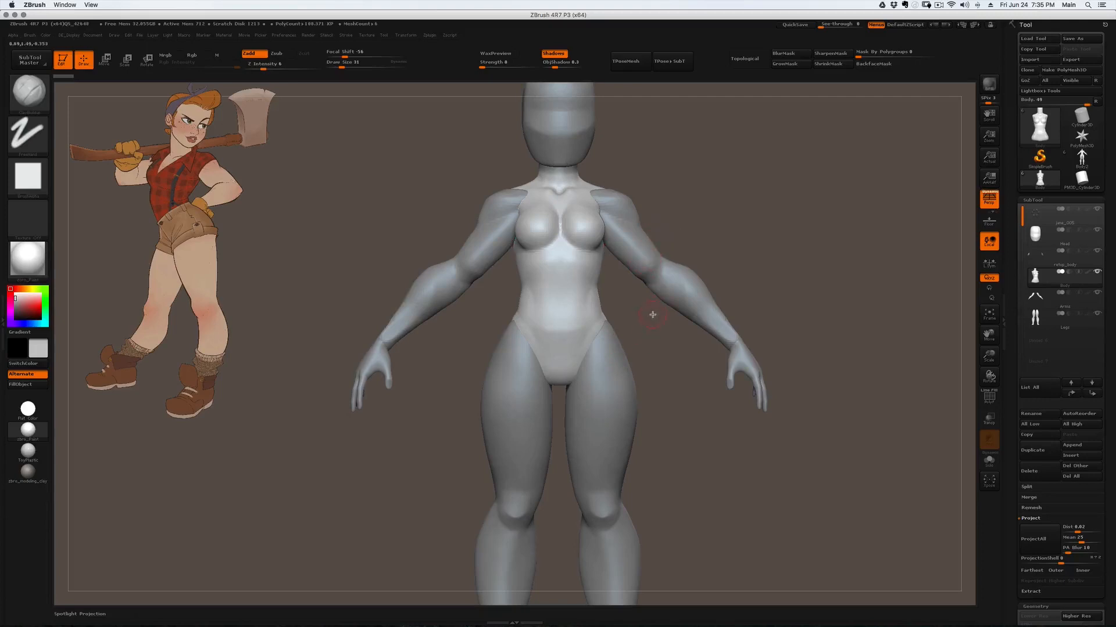
drag(648, 310, 599, 326)
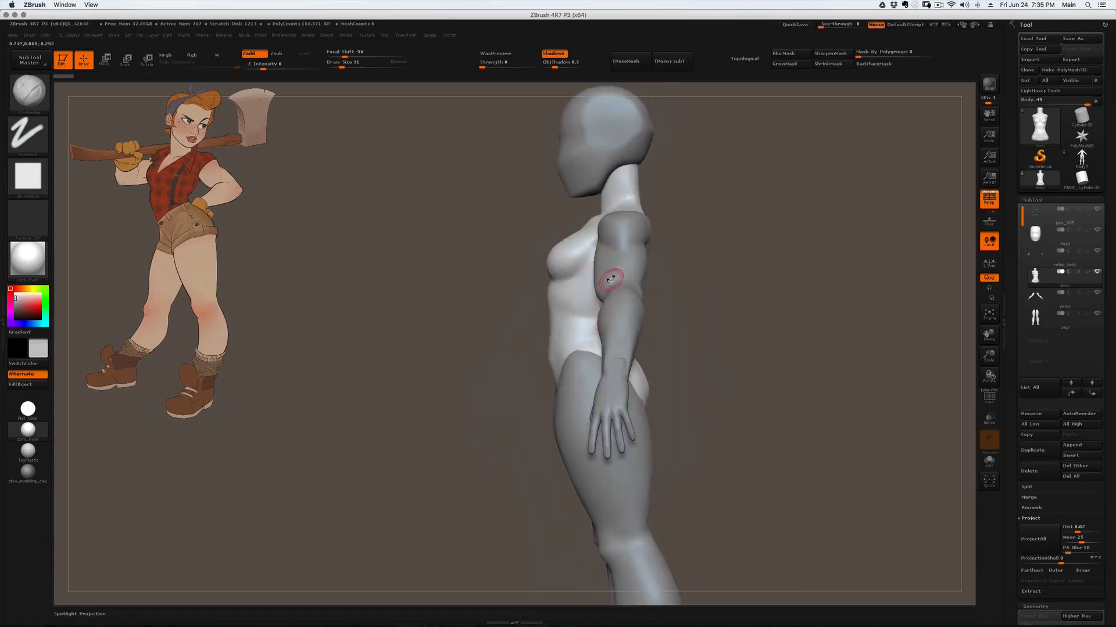
drag(639, 279, 689, 235)
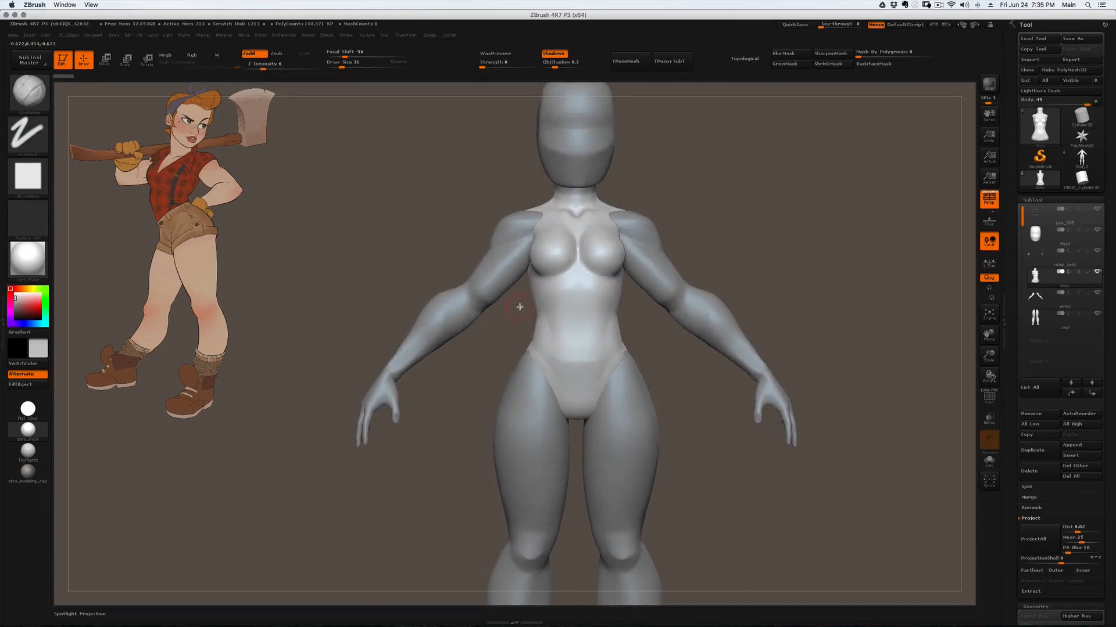
Reshape the sides of the waist on the Body subtool using the Move brush with a larger draw size.
key(b)
key(m)
key(v)
key(s)
drag(516, 307, 523, 297)
key(bracketleft)
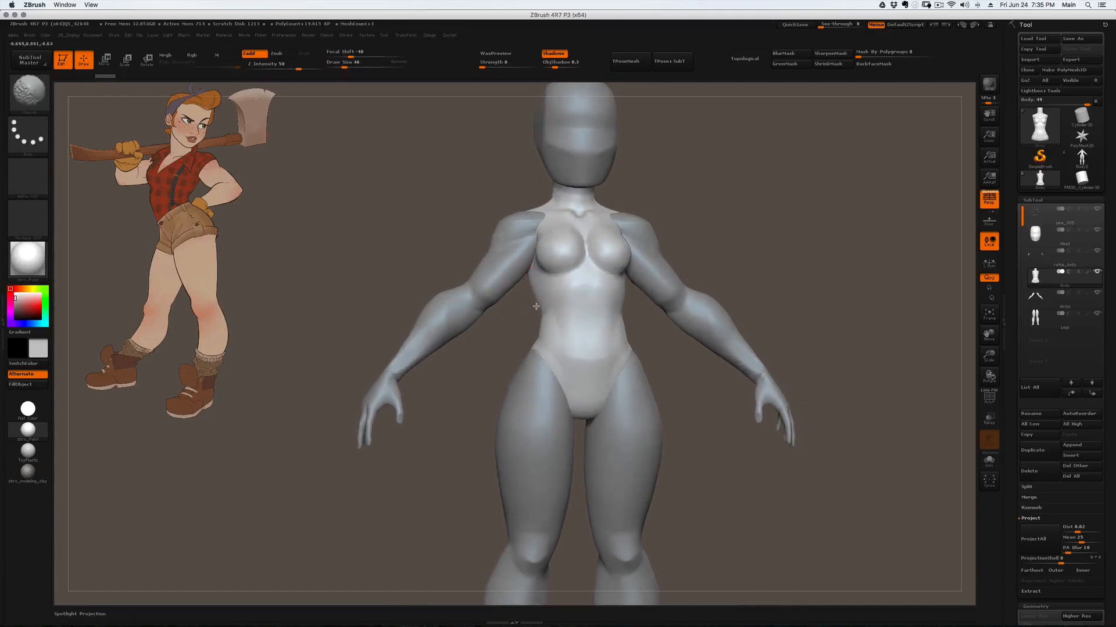
key(s)
mouse_move(532, 303)
mouse_down()
mouse_move(620, 326)
mouse_move(603, 249)
mouse_move(532, 244)
mouse_up()
key(bracketright)
drag(518, 290, 568, 303)
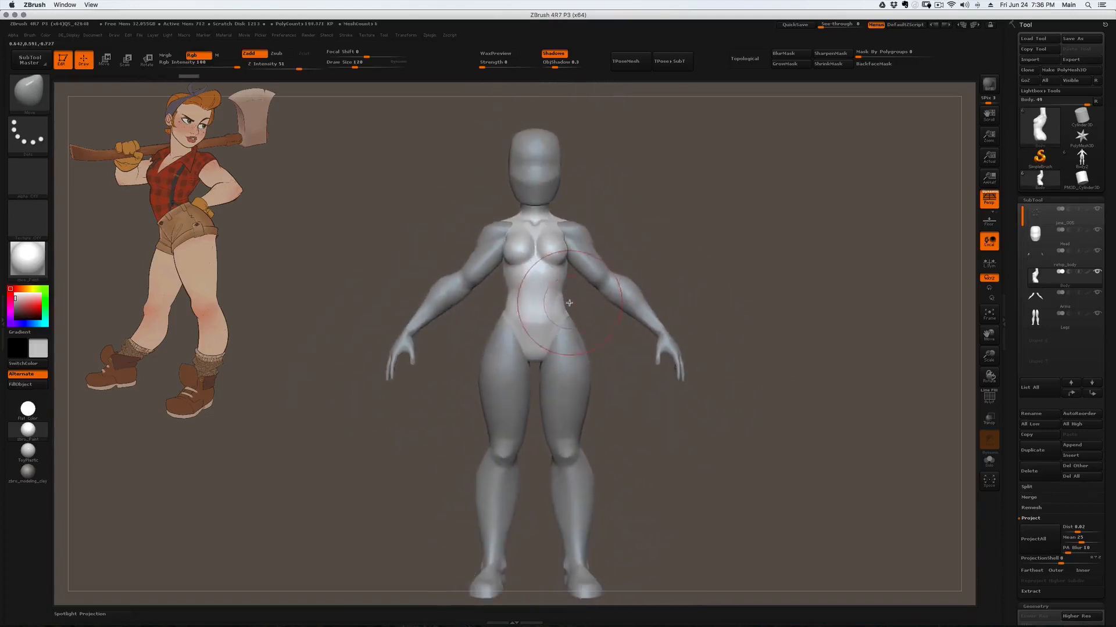
Create a Transpose Master TPoseMesh of the figure and mask its hips and legs with a softened edge at the waist.
click(644, 69)
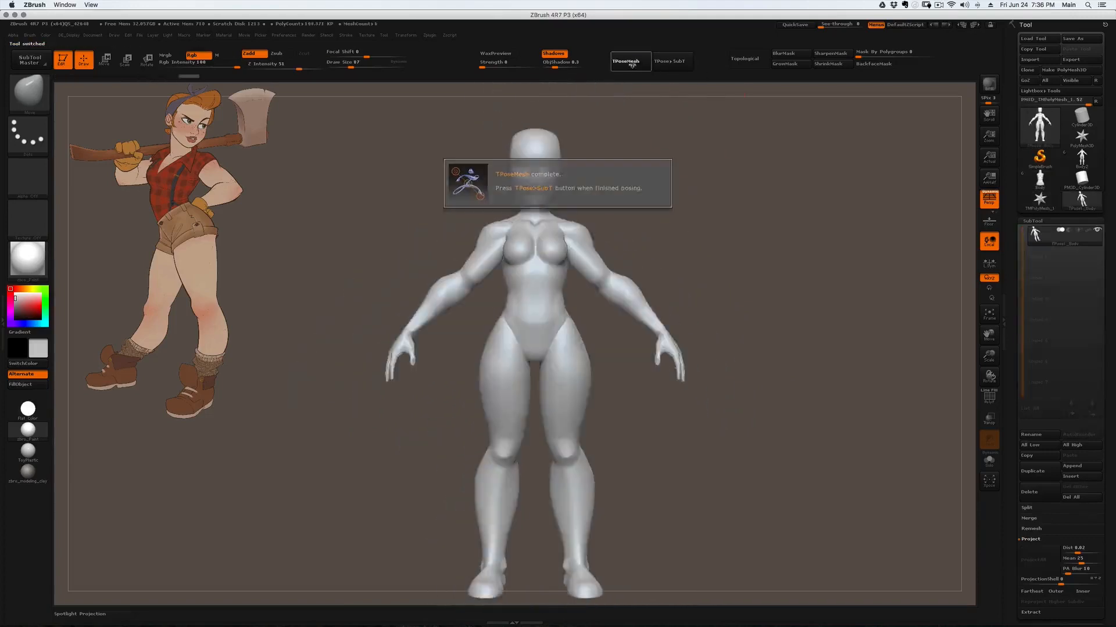
alt+drag(612, 254, 607, 186)
key(ctrl)
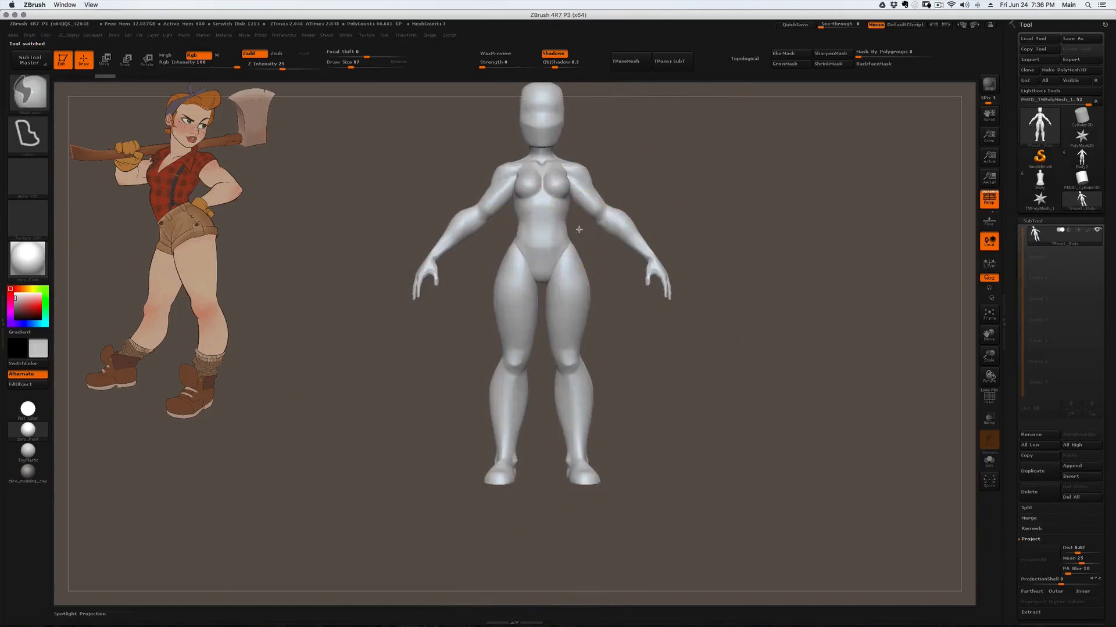
mouse_move(515, 228)
ctrl+mouse_down()
mouse_move(461, 399)
mouse_move(622, 531)
mouse_move(604, 244)
ctrl+mouse_up()
mouse_move(618, 312)
mouse_down()
mouse_move(600, 280)
mouse_move(646, 340)
mouse_up()
mouse_move(633, 308)
shift+mouse_down()
mouse_move(610, 261)
mouse_move(567, 231)
mouse_move(469, 346)
mouse_move(560, 552)
mouse_move(633, 244)
shift+mouse_up()
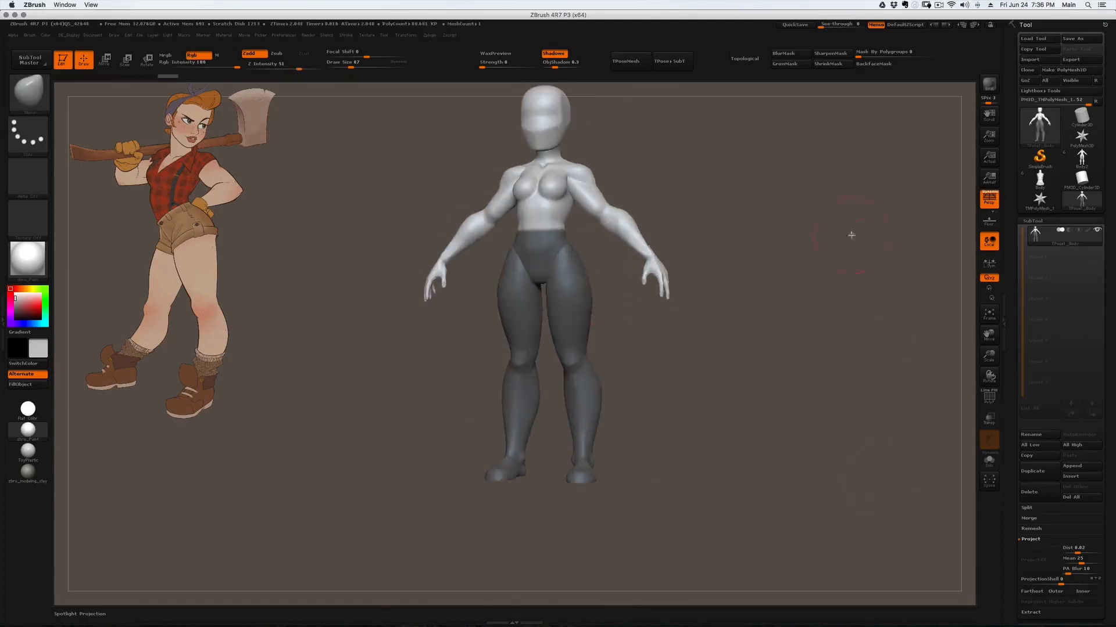
shift+drag(731, 208, 695, 277)
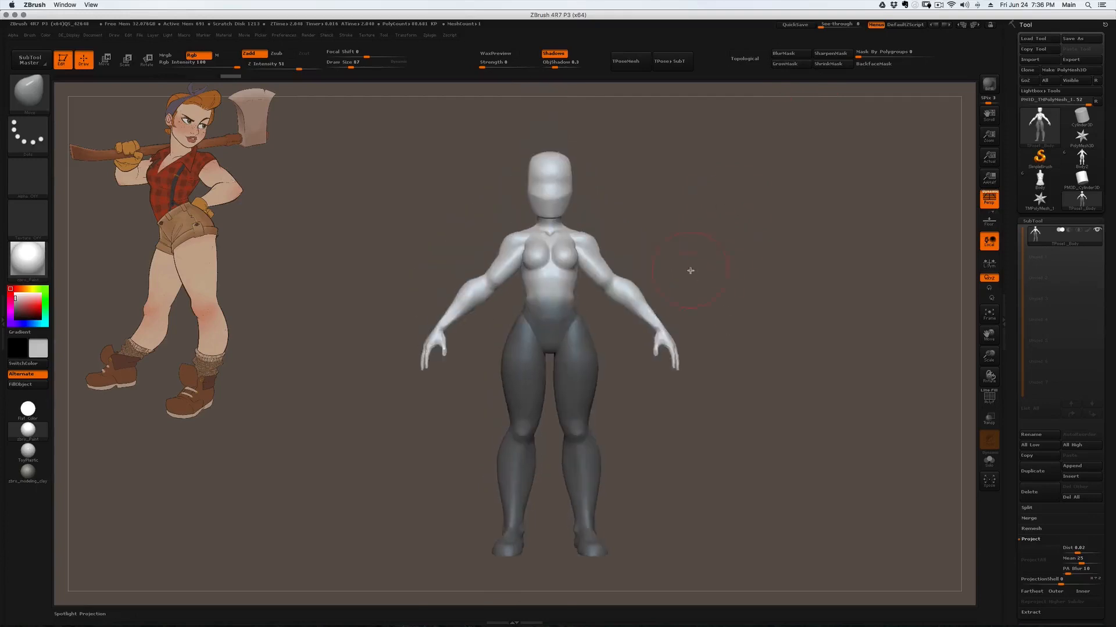
Adjust the unmasked upper body's position relative to the hips with Transpose Move and clear the mask.
key(w)
shift+drag(618, 292, 618, 206)
mouse_move(623, 248)
mouse_down()
mouse_move(666, 252)
mouse_move(725, 229)
mouse_up()
key(q)
alt+drag(661, 247, 735, 229)
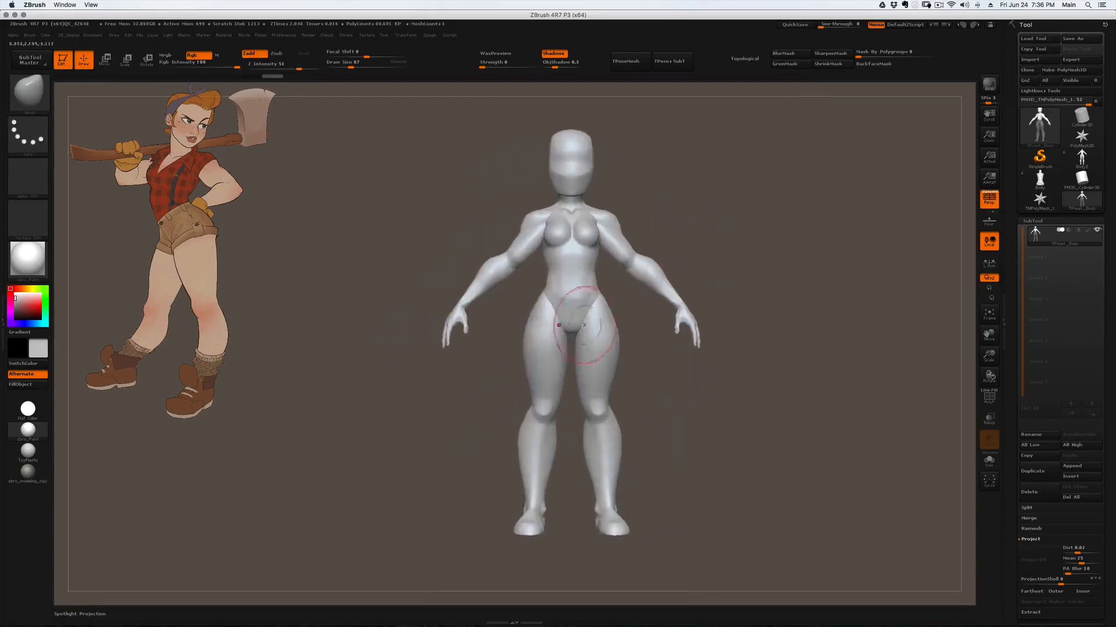
Reshape the hips with the Move brush and transfer the posed mesh back to the subtools with TPose>SubT.
mouse_move(511, 324)
mouse_down()
mouse_move(593, 326)
mouse_move(549, 305)
mouse_up()
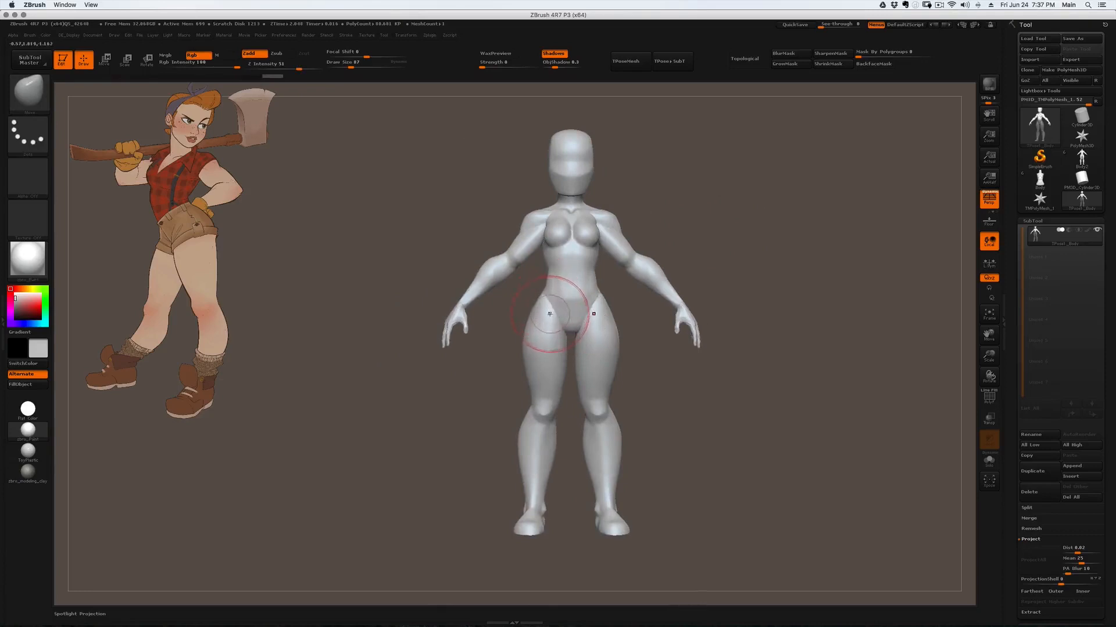
mouse_move(605, 314)
mouse_down()
mouse_move(614, 316)
mouse_move(585, 298)
mouse_up()
key([)
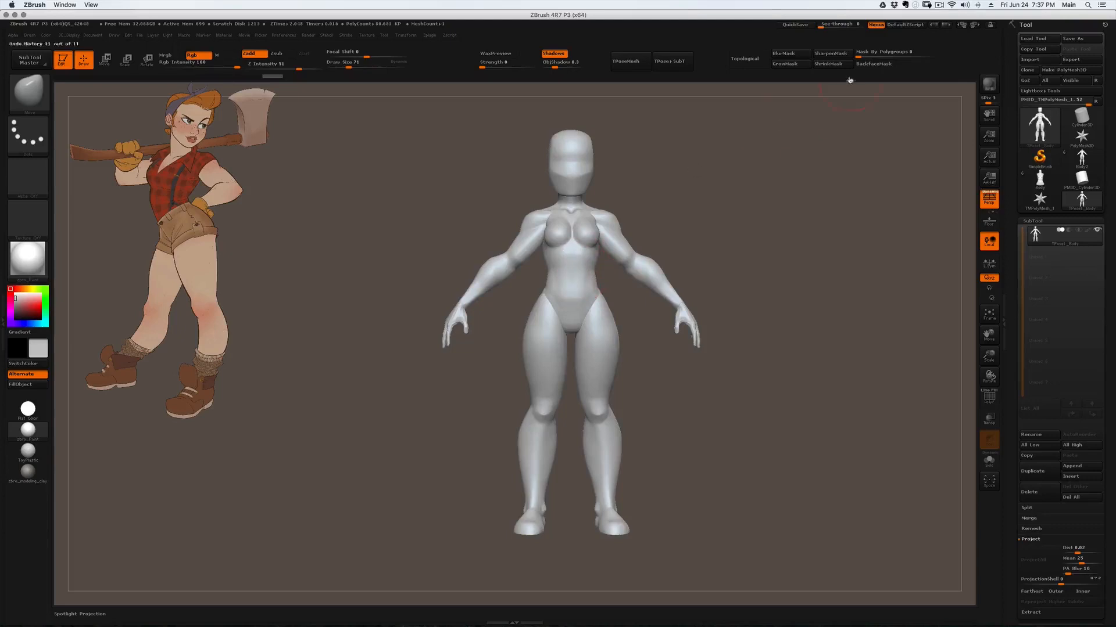
click(671, 69)
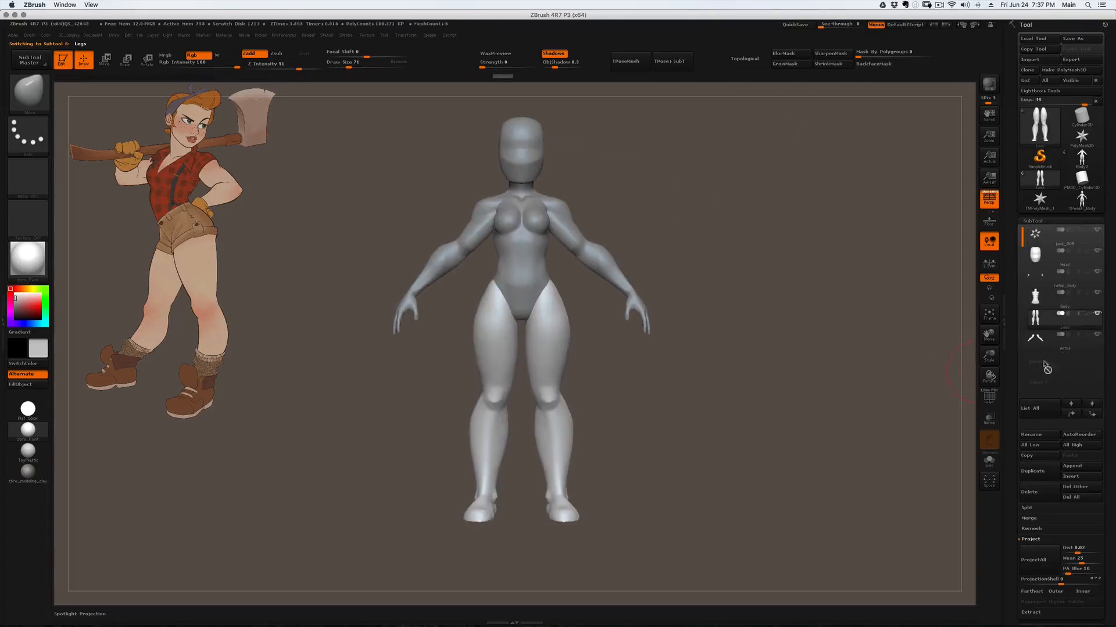
Merge the Legs subtool down with the arms, and merge the Body subtool down with the combined limbs.
click(1026, 519)
click(1034, 530)
click(951, 548)
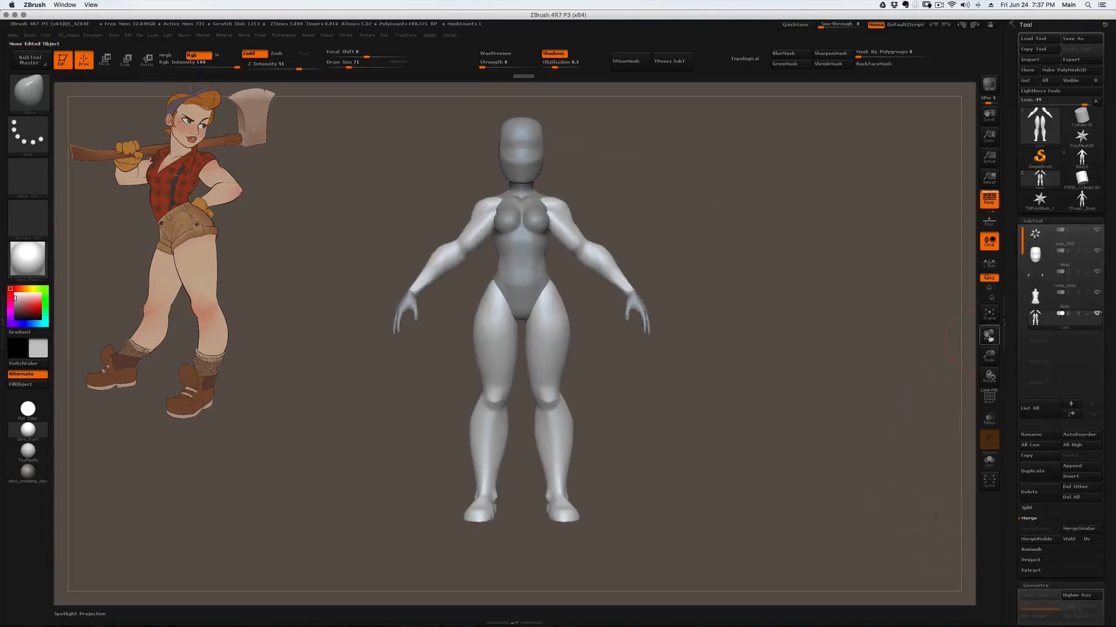
click(1044, 301)
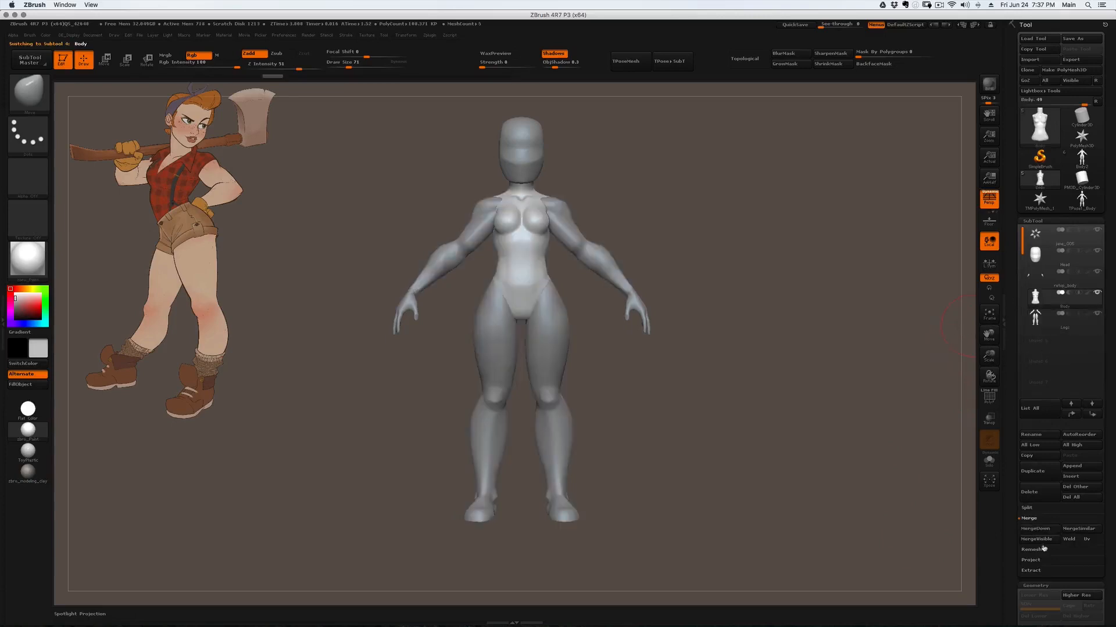
click(1033, 532)
click(952, 548)
Hide the arms of the merged body and separate them into their own subtool with Split Hidden.
ctrl+shift+click(607, 259)
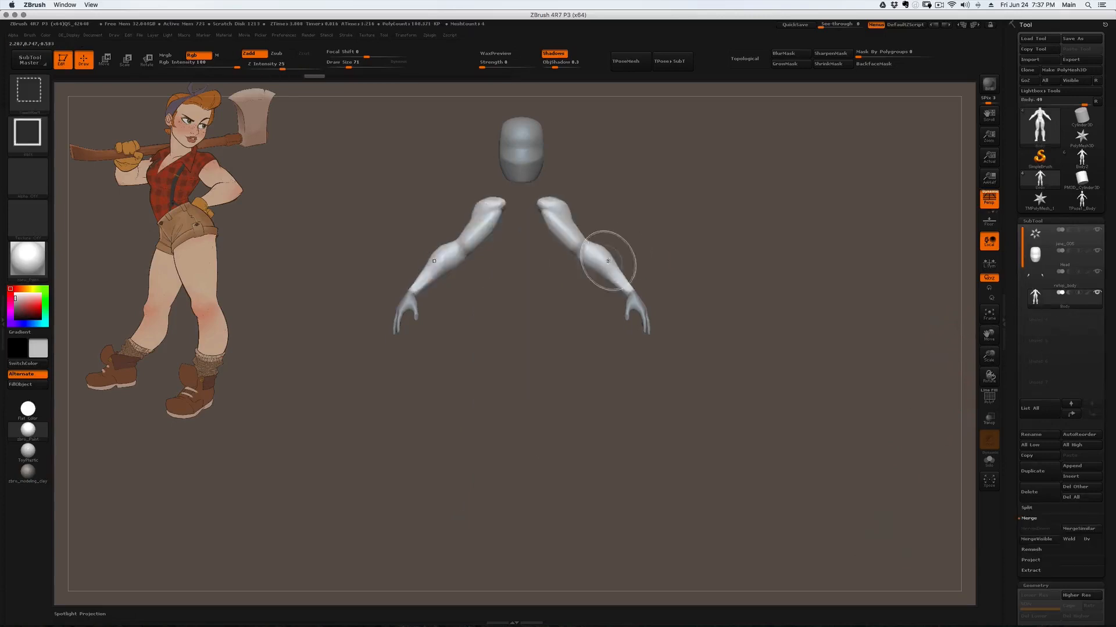
ctrl+shift+click(609, 261)
click(1027, 508)
click(1034, 518)
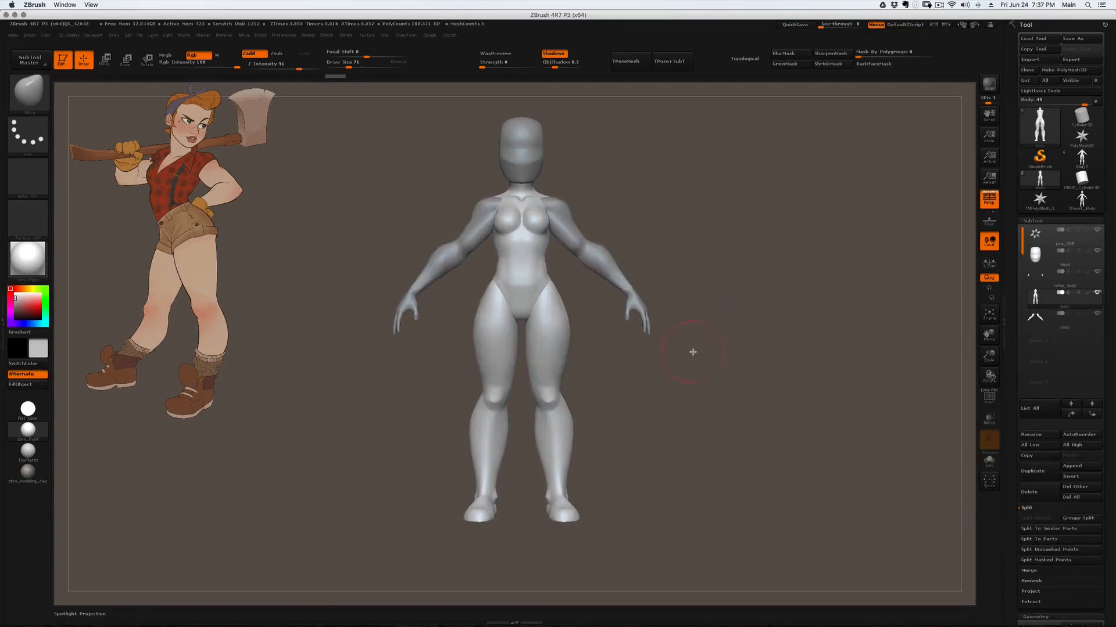
Try to fuse the torso and legs with DynaMesh at resolution 64.
key(shift+f)
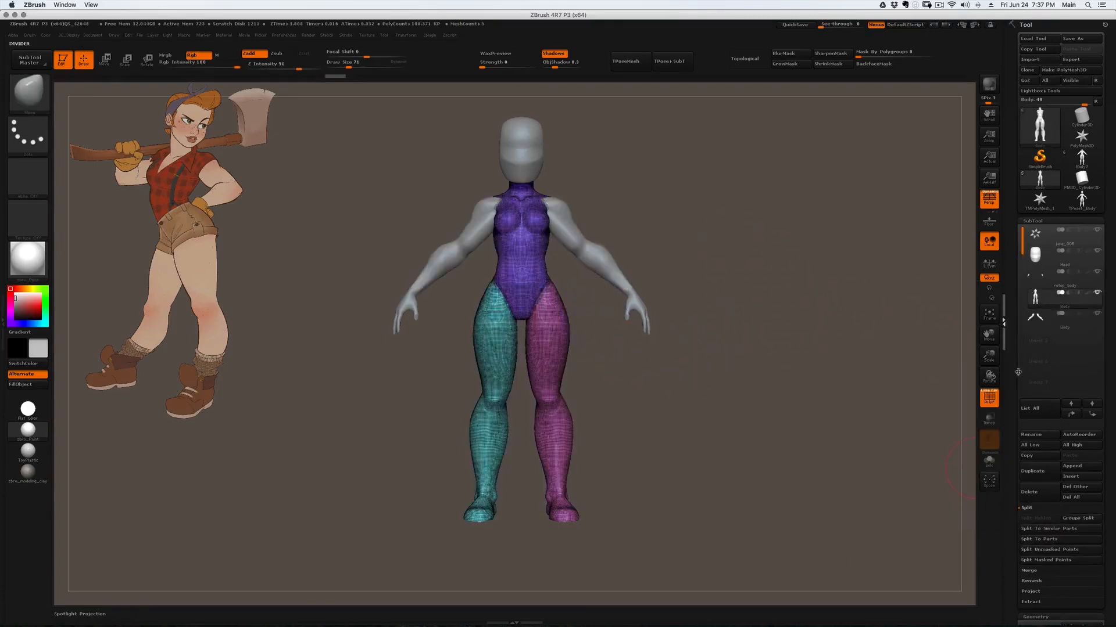
click(1018, 373)
click(1112, 324)
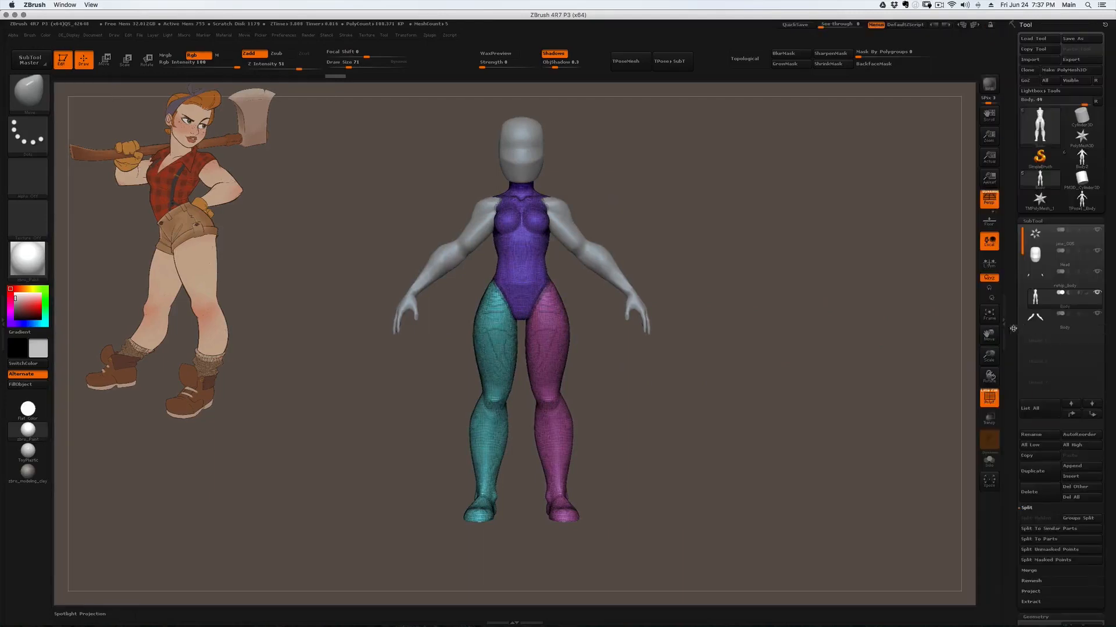
drag(1012, 330, 1012, 2)
mouse_move(716, 395)
ctrl+mouse_down()
mouse_move(841, 180)
mouse_move(819, 287)
ctrl+mouse_up()
key(shift+f)
drag(662, 372, 687, 334)
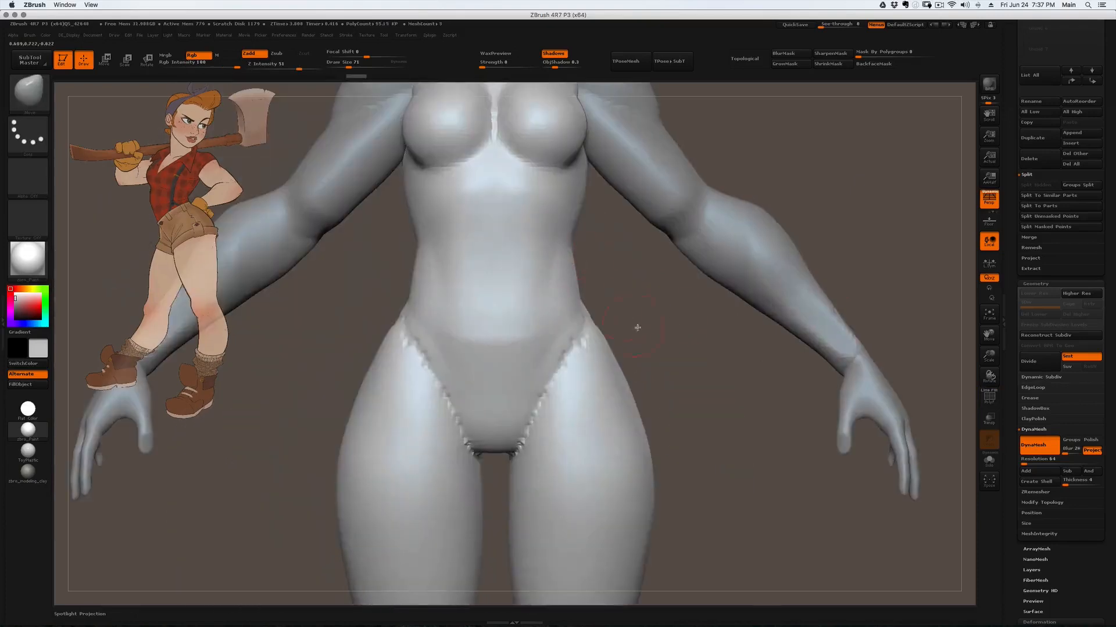
Raise the DynaMesh resolution above 64, remesh the combined torso and legs, and inspect the wireframe and the back of the figure.
click(1024, 472)
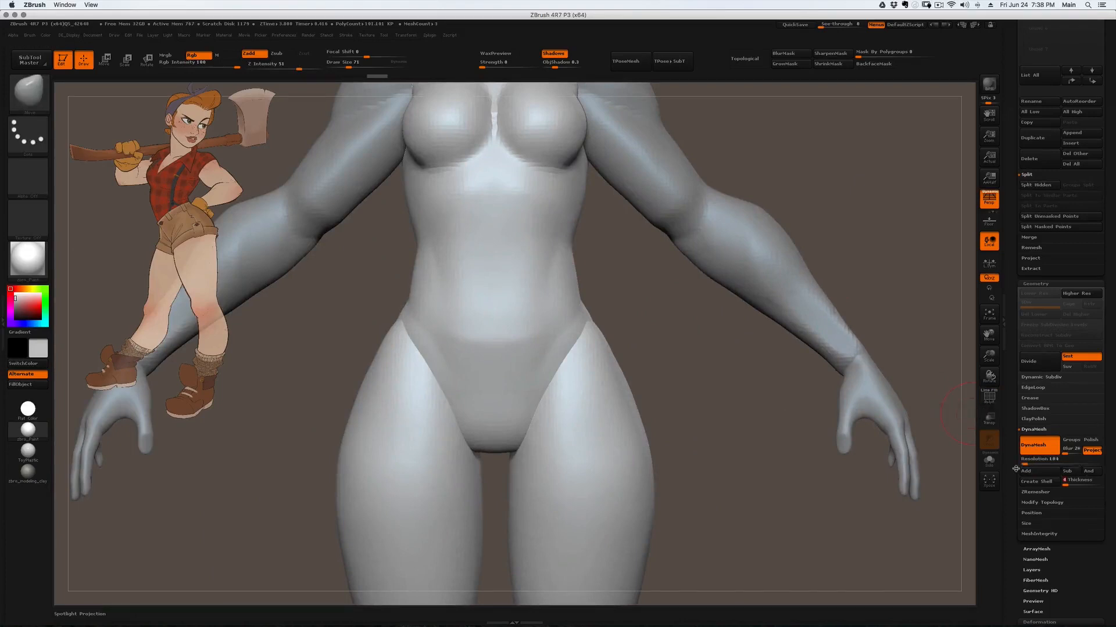
ctrl+drag(847, 160, 939, 37)
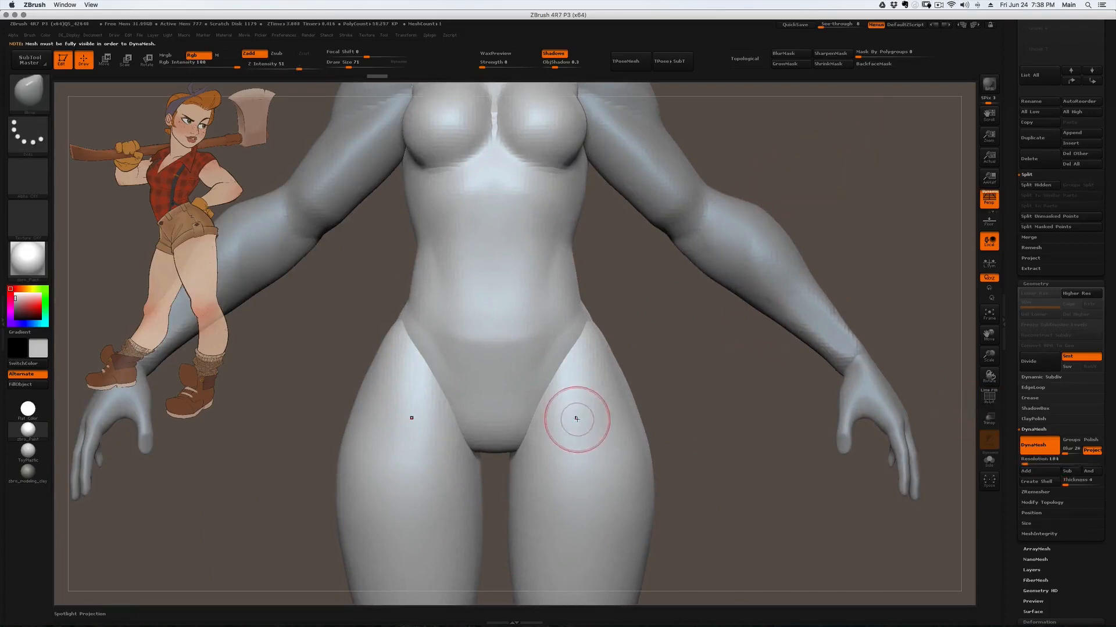
ctrl+drag(806, 152, 936, 85)
key(shift+f)
ctrl+right_drag(598, 432, 598, 370)
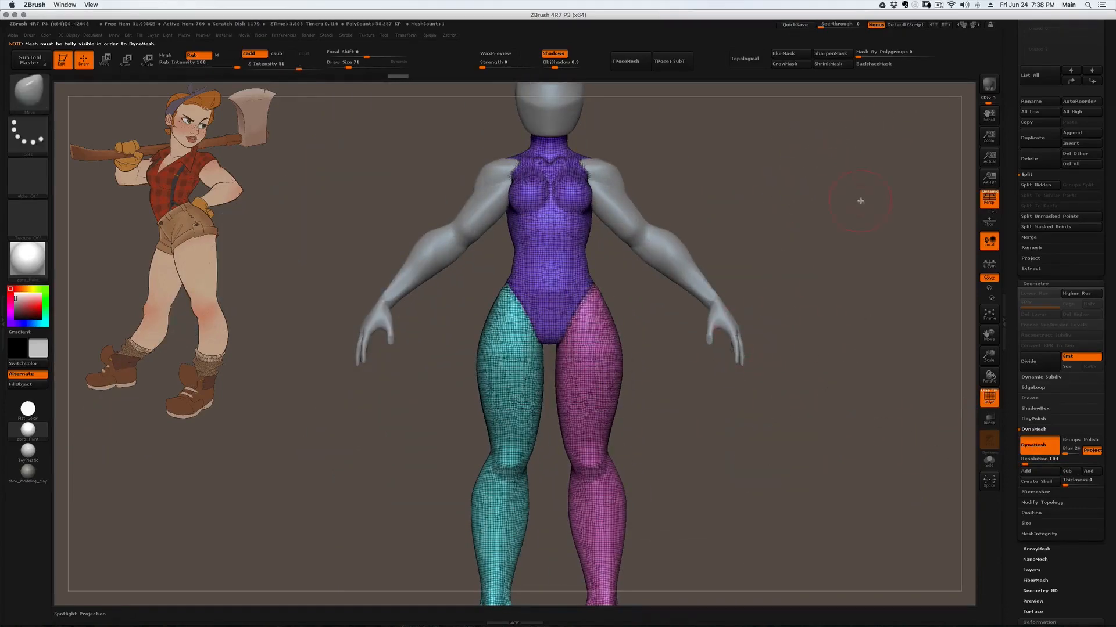
key(shift+f)
drag(665, 296, 596, 295)
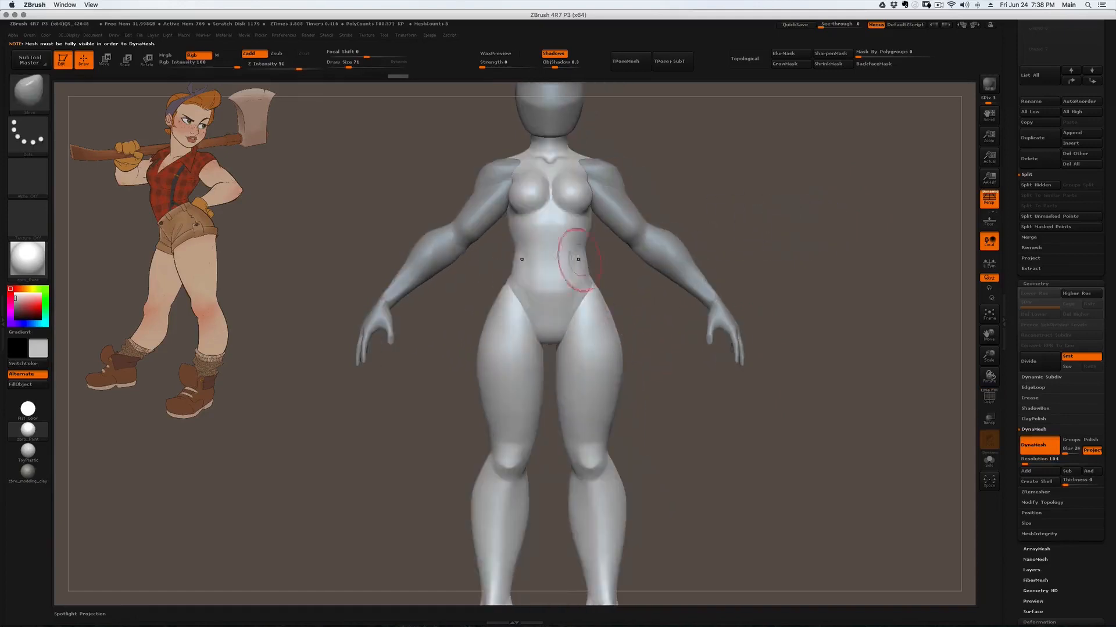
drag(436, 343, 559, 371)
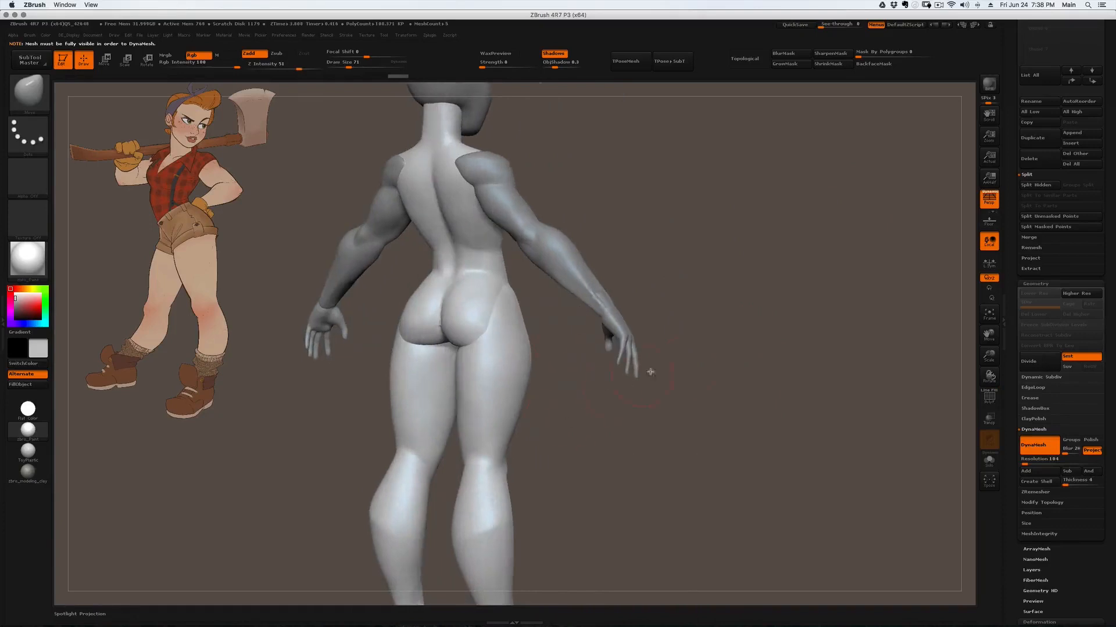
Adjust and smooth the transition between the buttocks and upper thighs on the back of the figure.
mouse_move(488, 311)
right_down()
mouse_move(510, 319)
mouse_move(496, 322)
right_up()
key(s)
drag(496, 322, 492, 322)
shift+drag(491, 335, 490, 341)
right_drag(492, 346, 552, 494)
key(shift+f)
alt+right_drag(522, 399, 486, 355)
key(shift+f)
alt+right_drag(509, 307, 609, 153)
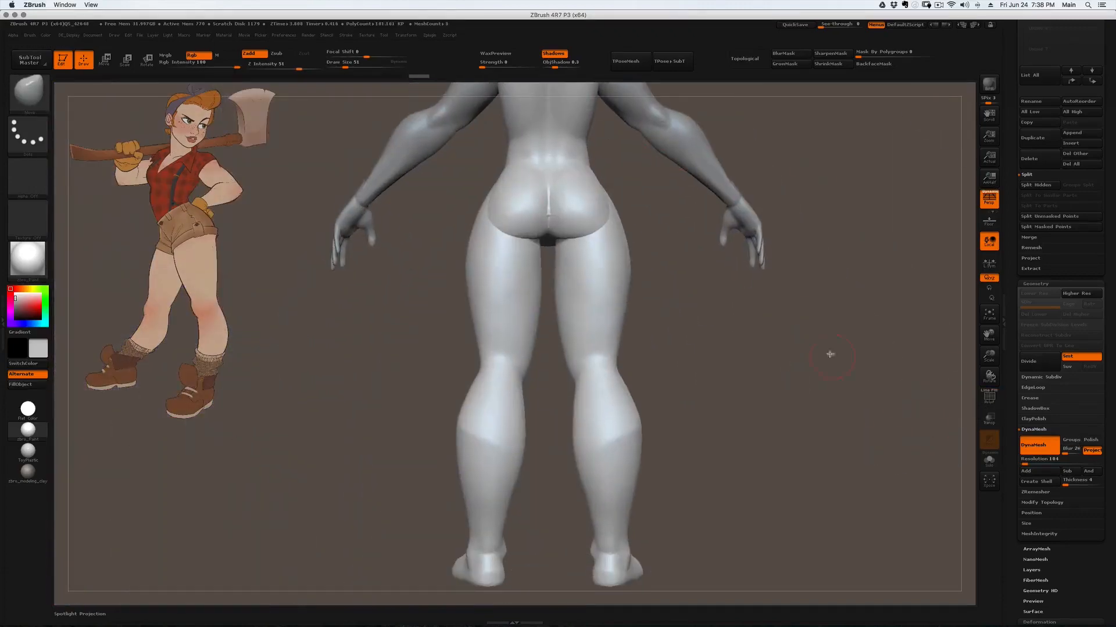
Try to redo the DynaMesh on the torso and legs, and undo it.
key(shift+f)
right_drag(533, 243, 501, 209)
key(s)
drag(501, 209, 496, 209)
alt+right_drag(495, 209, 649, 343)
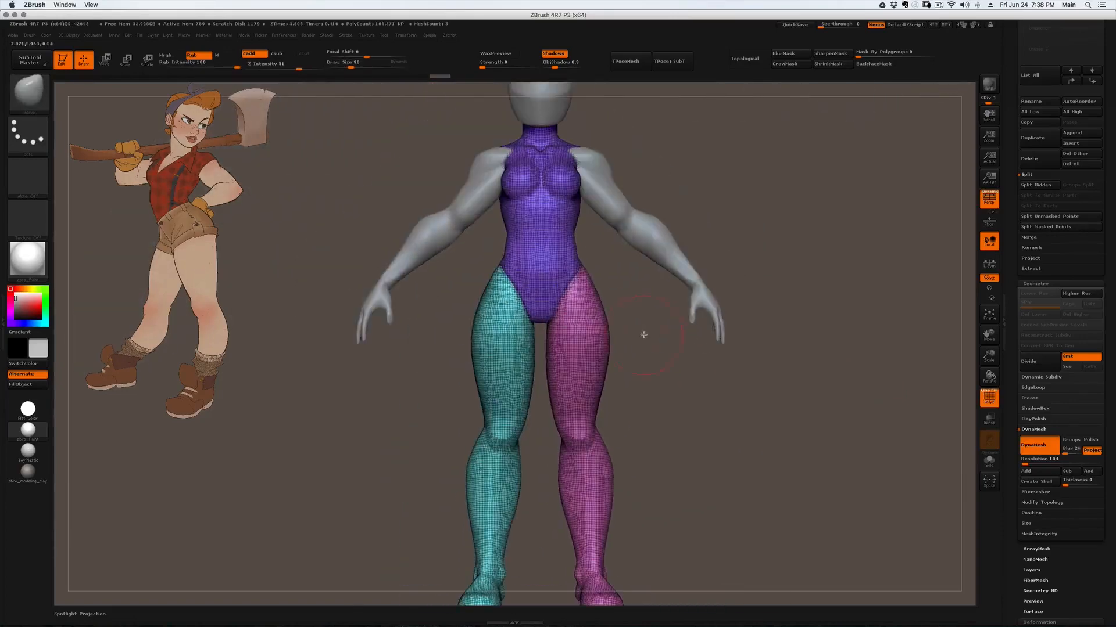
click(1032, 453)
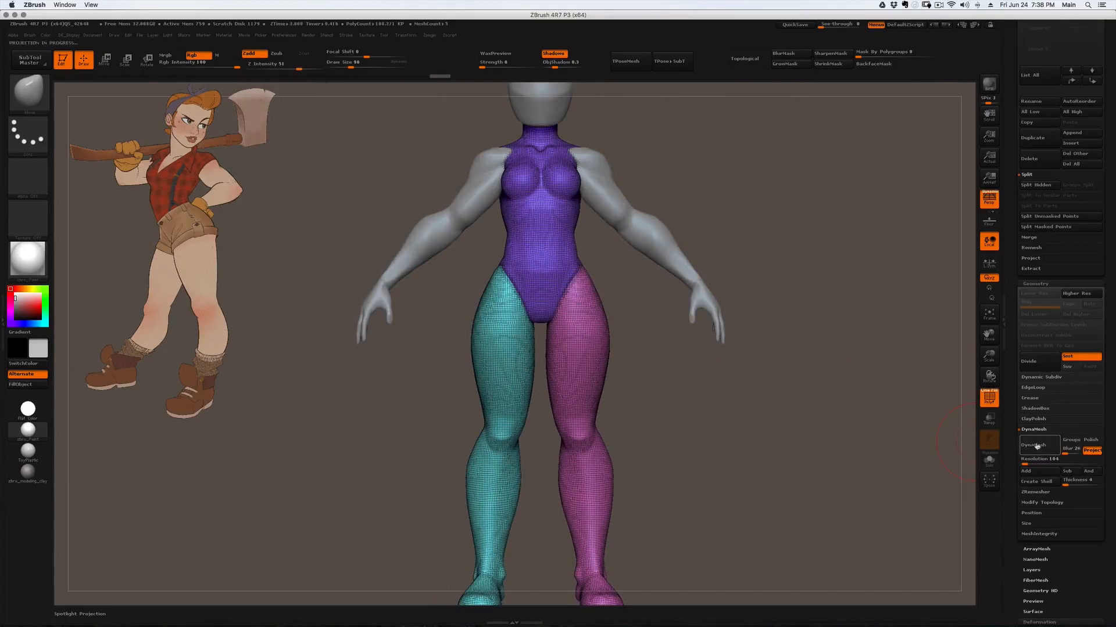
drag(1008, 290, 1010, 395)
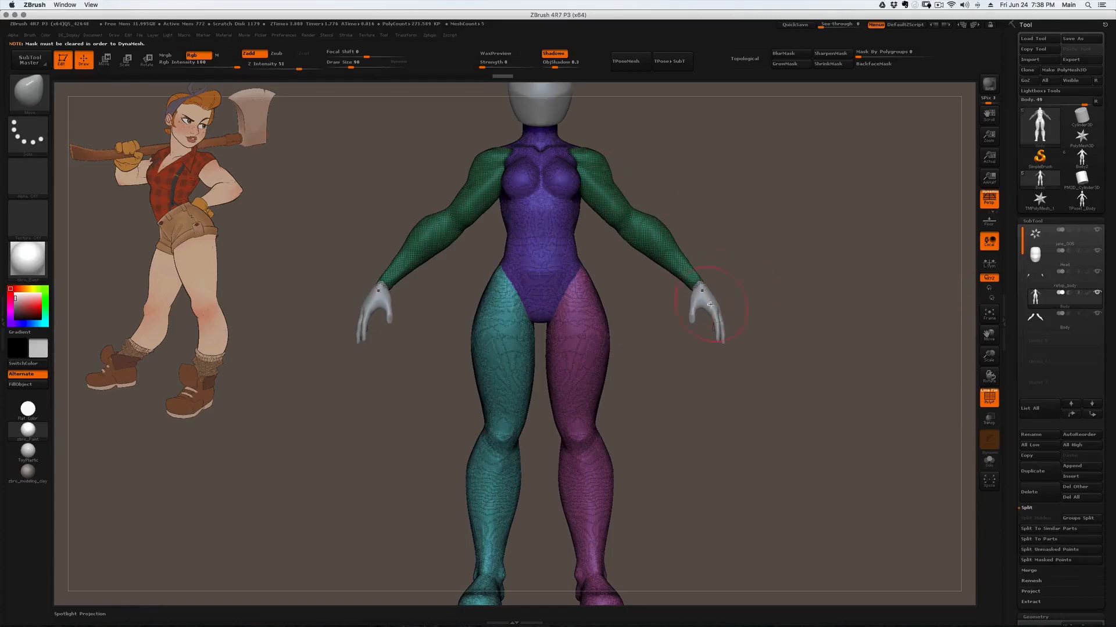
right_drag(717, 303, 665, 315)
key(ctrl+z)
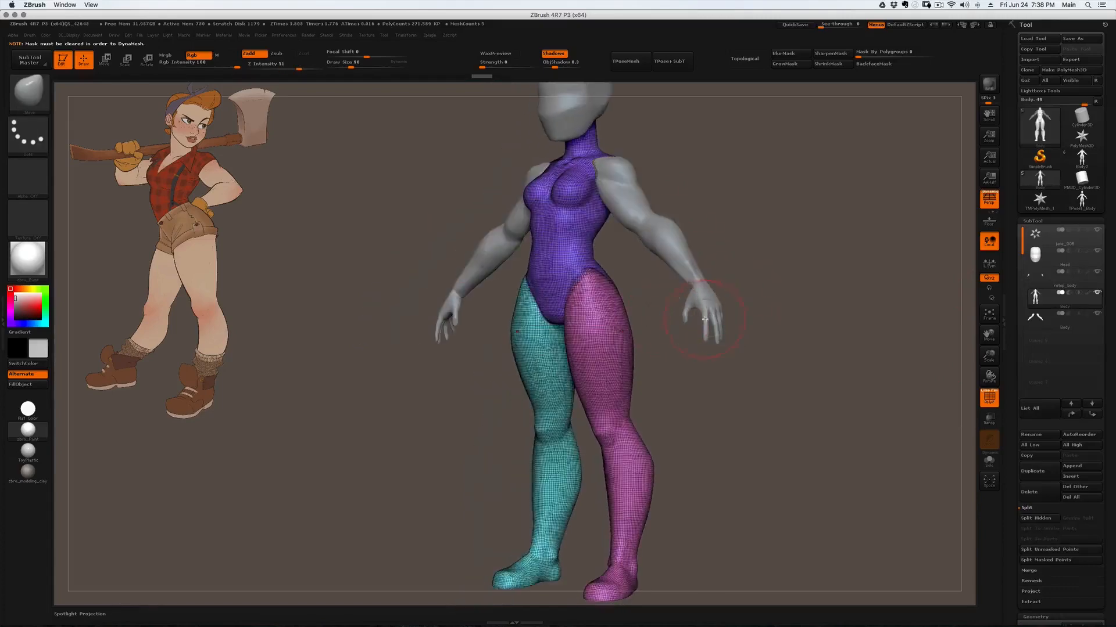
Isolate the merged body in Solo mode, hide both of its arms, and separate them with Split Hidden.
shift+drag(665, 333, 677, 331)
key(ctrl+shift+s)
ctrl+shift+click(755, 245)
drag(735, 281, 665, 206)
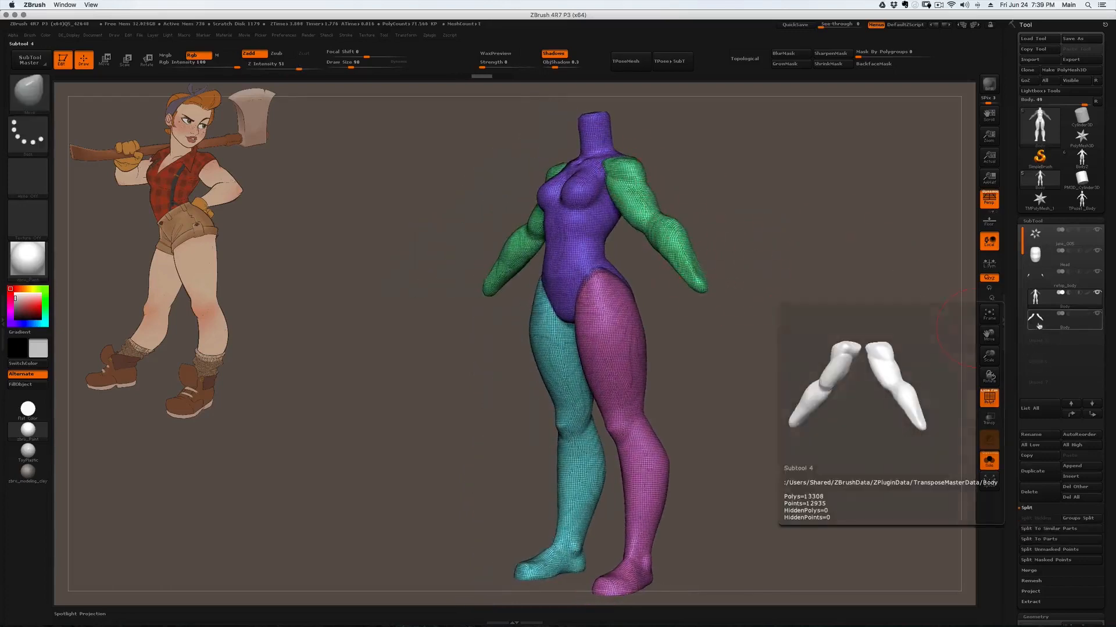
shift+drag(734, 312, 730, 279)
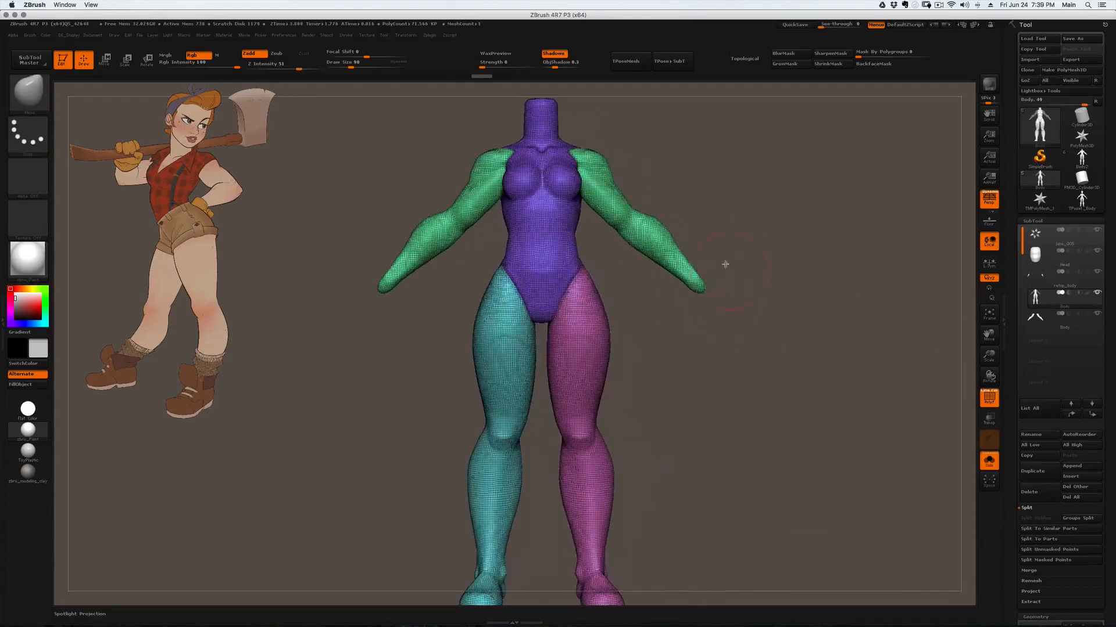
ctrl+shift+click(665, 242)
ctrl+shift+click(688, 263)
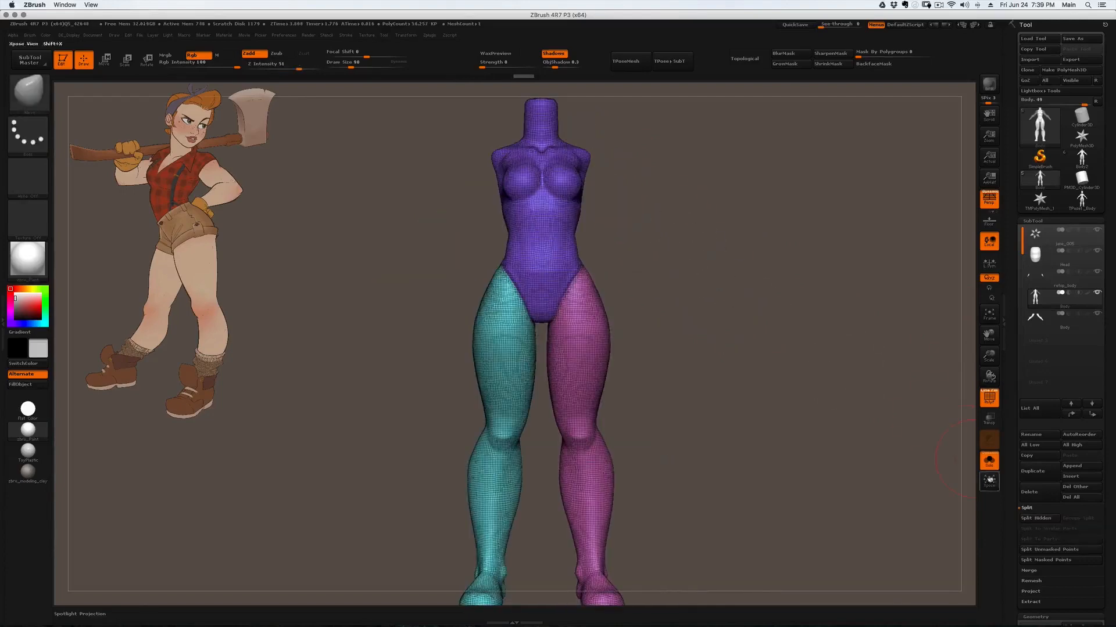
click(1037, 518)
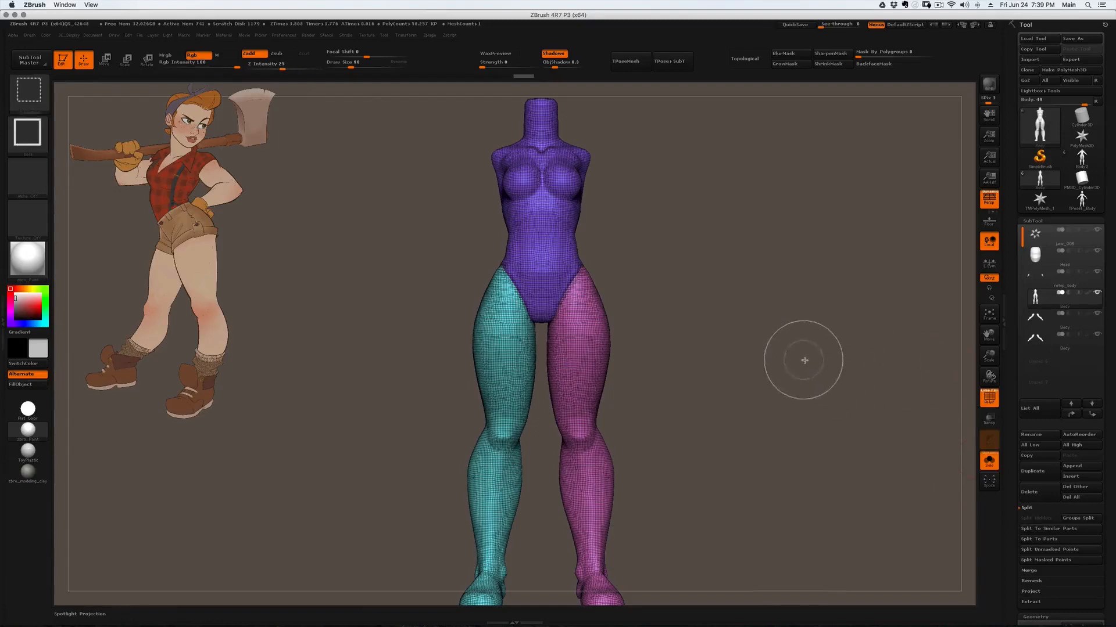
Remesh the separated torso and legs with DynaMesh and turn off the polyframe display.
mouse_move(858, 372)
mouse_down()
mouse_move(880, 390)
mouse_move(848, 392)
mouse_up()
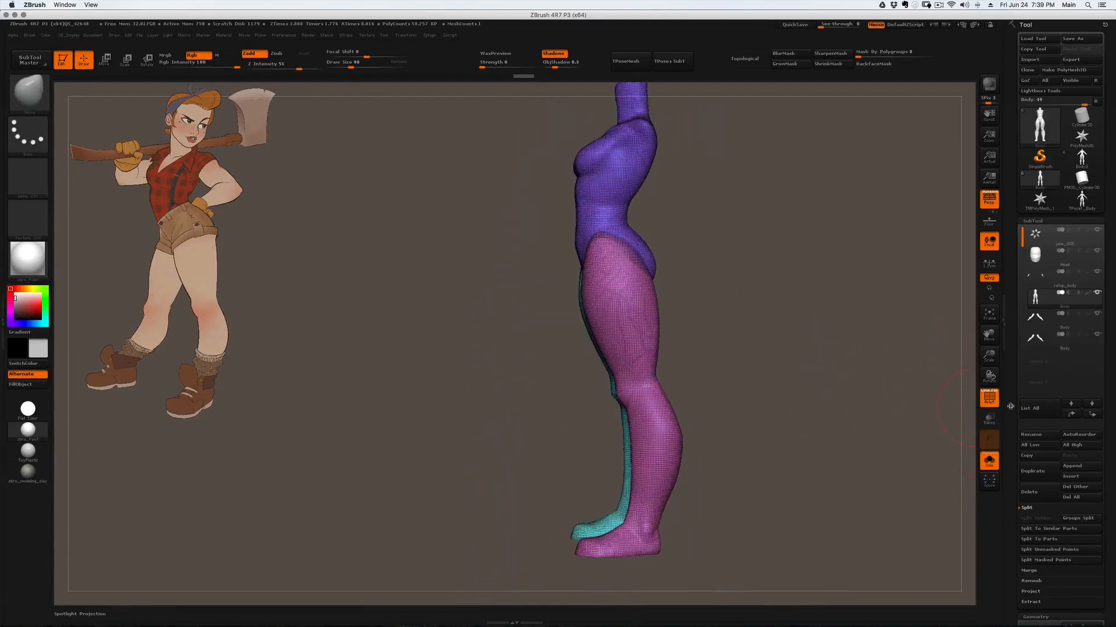
click(1035, 617)
drag(1018, 467, 1017, 449)
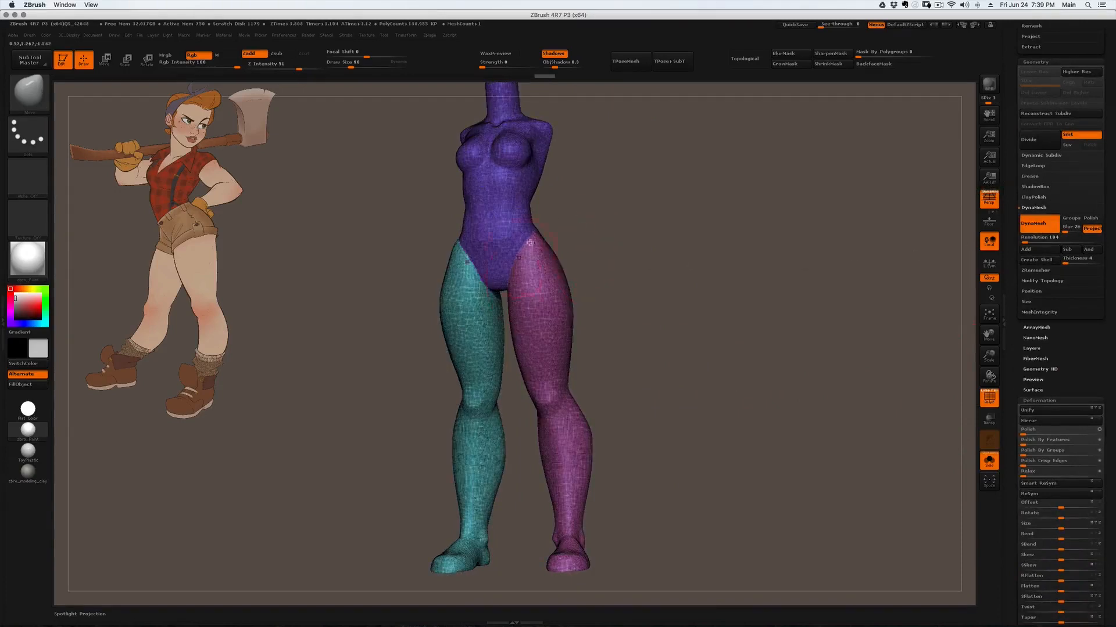
drag(572, 304, 608, 352)
key(shift+f)
Isolate one leg's polygroup to examine where it joins the torso, and restore the full mesh's visibility.
ctrl+shift+click(627, 371)
ctrl+shift+click(630, 389)
ctrl+shift+drag(667, 399, 669, 396)
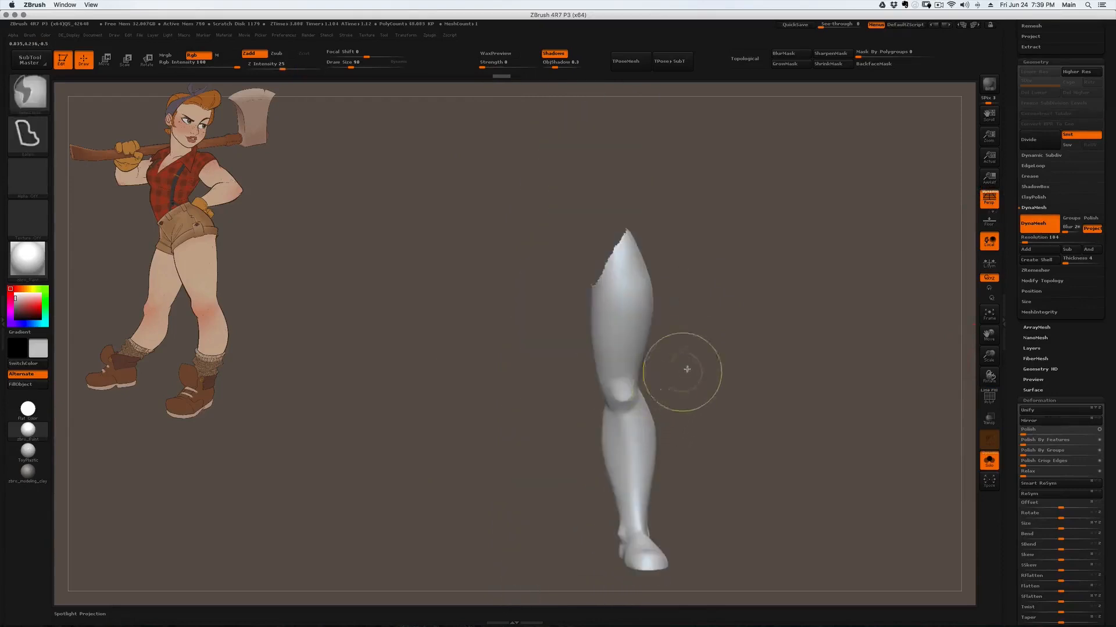
ctrl+shift+click(701, 358)
Smooth the seams between the torso and legs, and check the knees and feet from several angles.
key(s)
drag(619, 264, 603, 259)
mouse_move(681, 265)
mouse_down()
mouse_move(604, 268)
mouse_move(615, 287)
mouse_move(659, 227)
mouse_move(685, 281)
mouse_move(626, 262)
mouse_up()
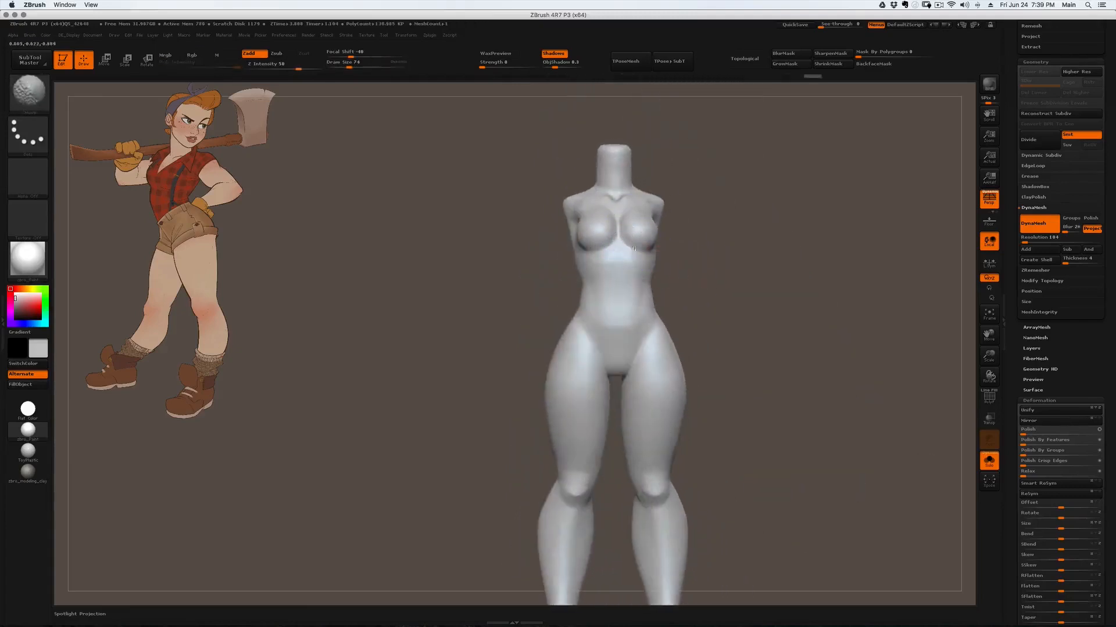
mouse_move(626, 261)
right_down()
mouse_move(610, 237)
mouse_move(617, 250)
mouse_move(571, 232)
right_up()
alt+right_drag(552, 442, 617, 185)
right_drag(617, 185, 555, 212)
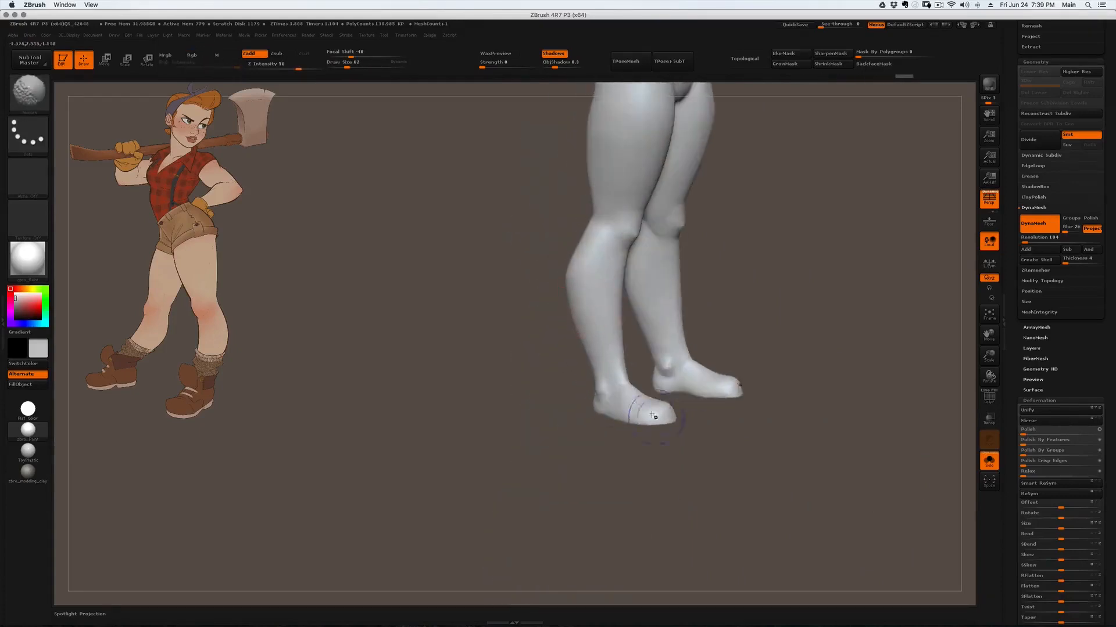
mouse_move(663, 401)
right_down()
mouse_move(652, 417)
mouse_move(653, 394)
mouse_move(577, 232)
mouse_move(602, 212)
right_up()
mouse_move(629, 262)
right_down()
mouse_move(637, 273)
mouse_move(674, 274)
right_up()
mouse_move(653, 174)
right_down()
mouse_move(659, 252)
mouse_move(737, 246)
mouse_move(635, 341)
mouse_move(625, 296)
mouse_move(641, 279)
right_up()
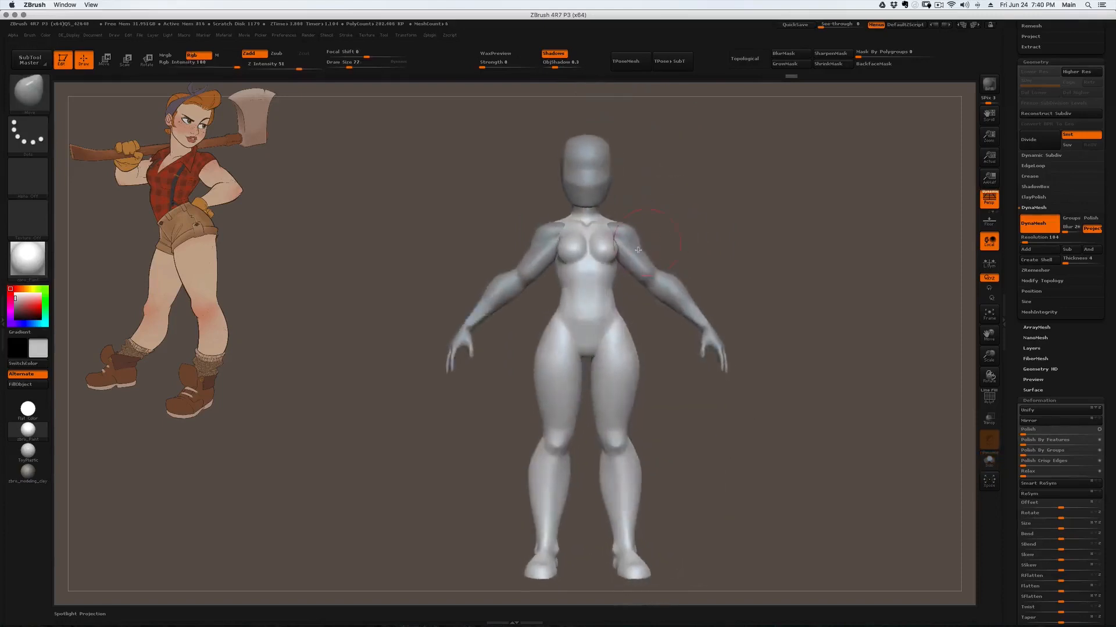
Reshape the waist and hips symmetrically from the front with the Move brush.
alt+right_drag(660, 242, 645, 197)
alt+right_drag(629, 302, 602, 311)
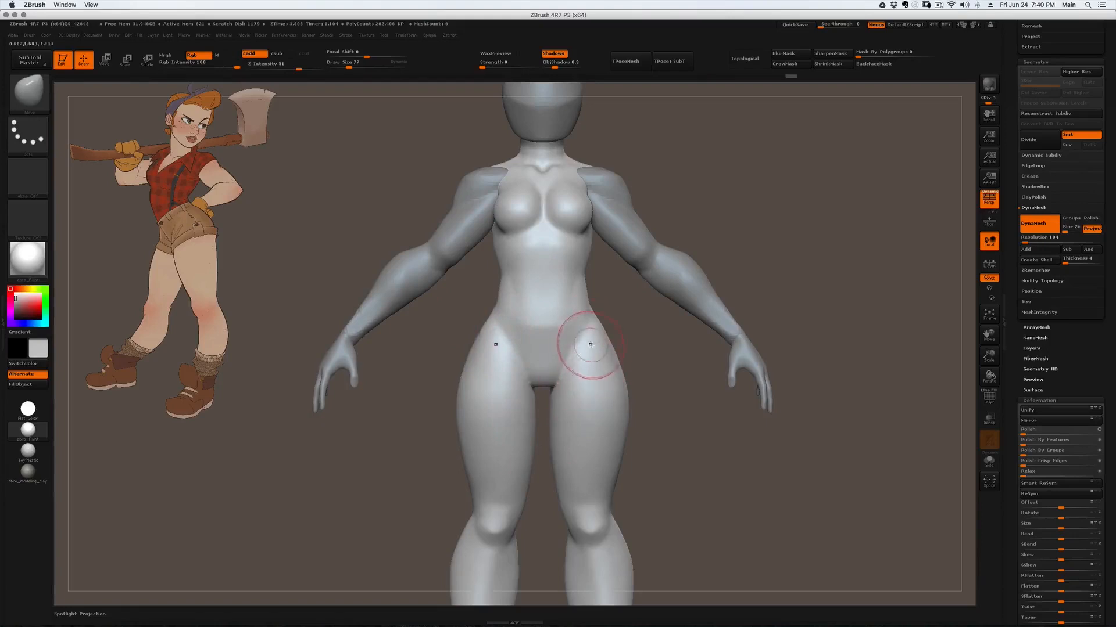
mouse_move(642, 334)
mouse_down()
mouse_move(575, 333)
mouse_move(642, 334)
mouse_up()
key(1)
key(s)
drag(552, 252, 546, 252)
ctrl+right_drag(533, 252, 547, 216)
key(s)
drag(547, 229, 543, 229)
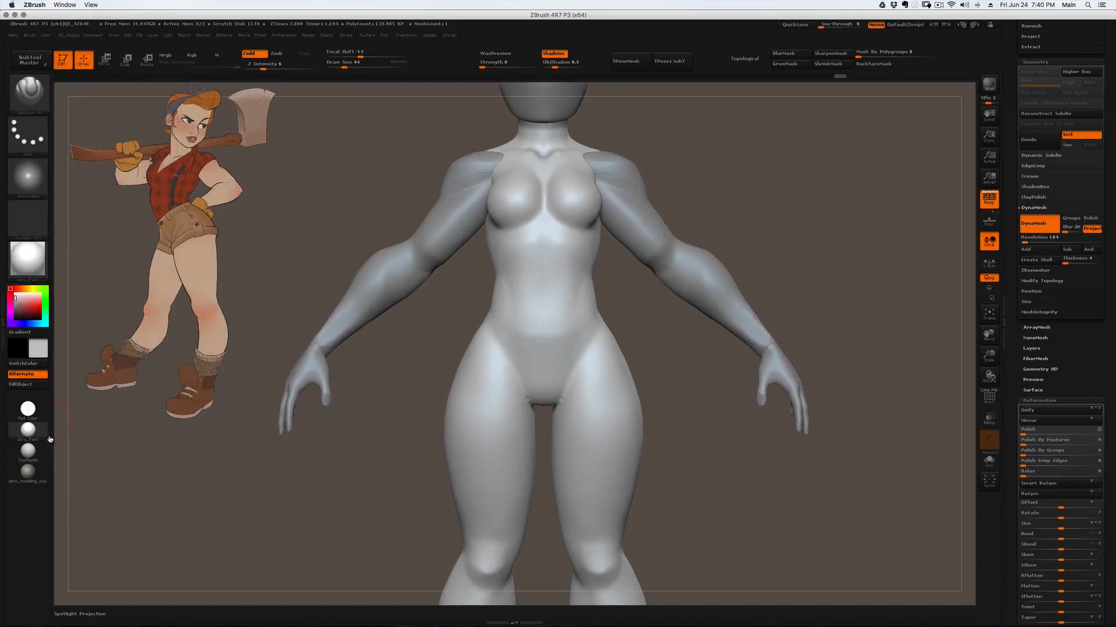
Switch the figure's display material to a darker grey MatCap for clearer surface shading.
click(36, 269)
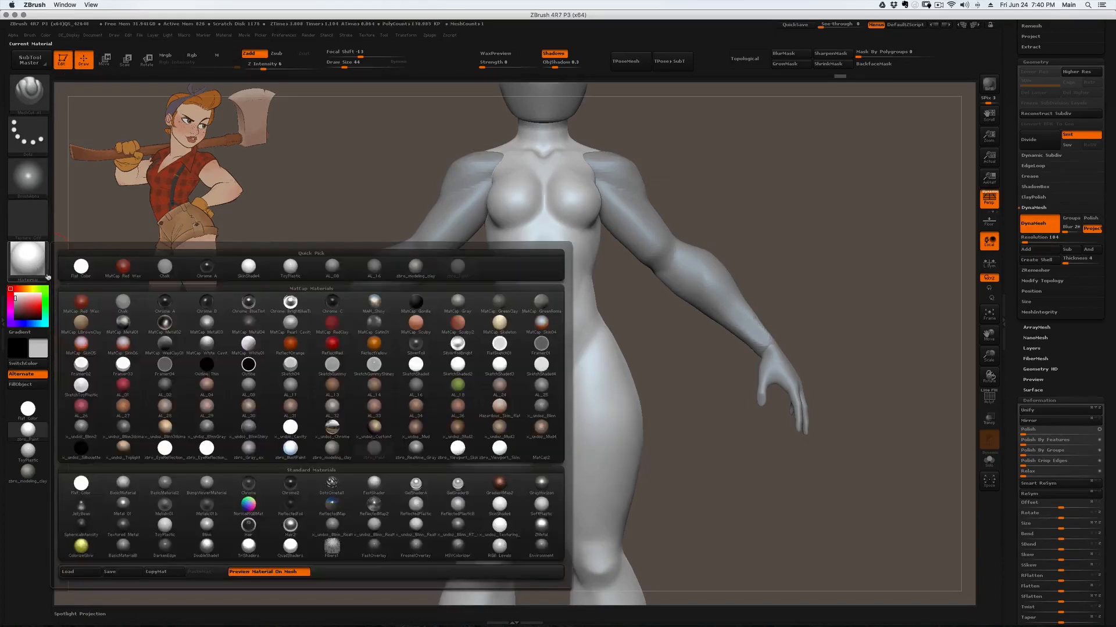
click(333, 269)
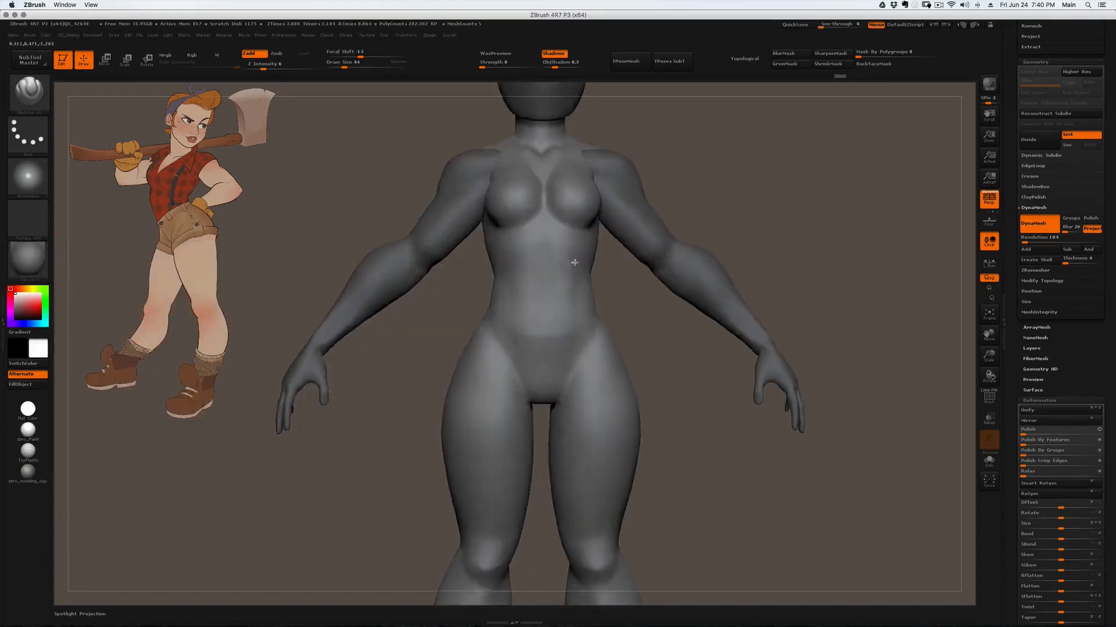
mouse_move(545, 267)
right_down()
mouse_move(530, 262)
mouse_move(558, 257)
mouse_move(540, 244)
right_up()
Sculpt the vertical centre line of the abdomen with a small brush, smooth it, and undo the last stroke.
key(bracketleft)
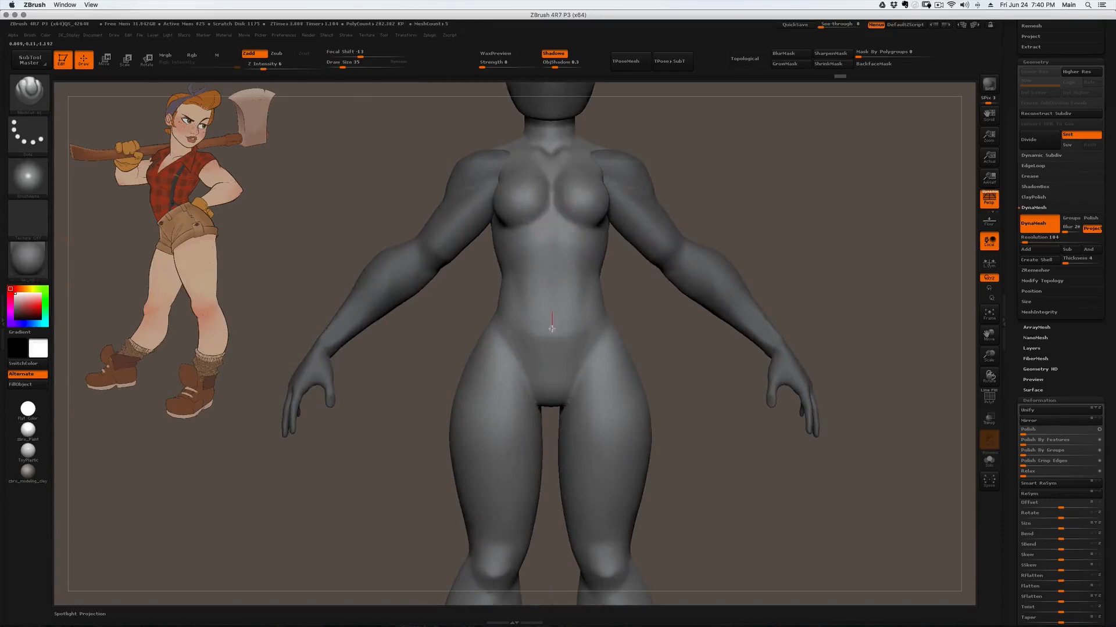
mouse_move(549, 338)
right_down()
mouse_move(573, 291)
mouse_move(550, 240)
right_up()
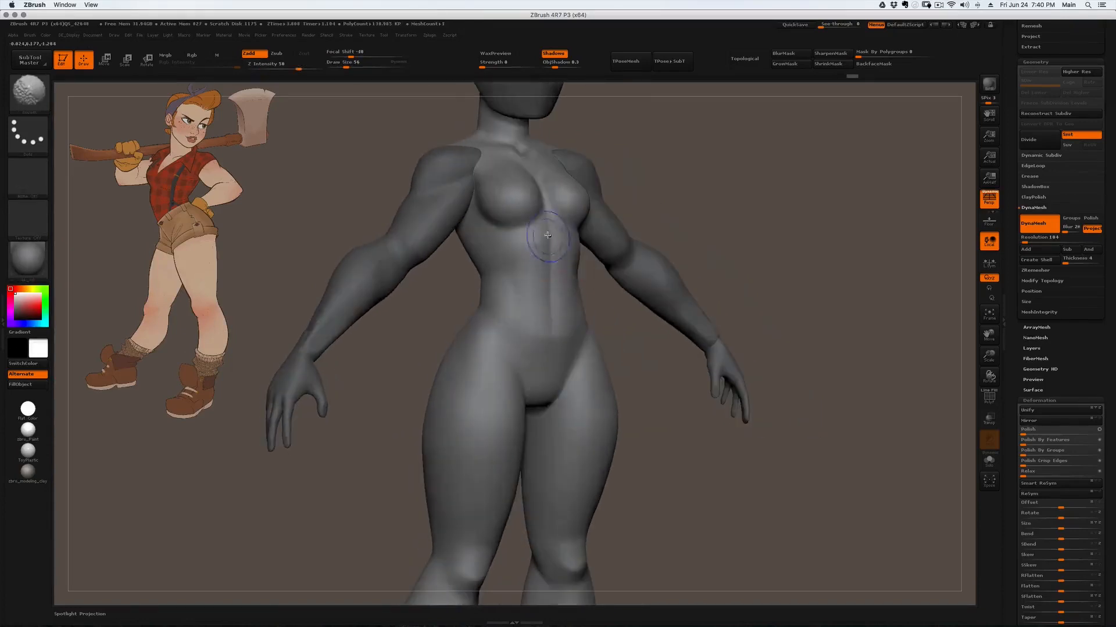
shift+drag(546, 304, 539, 247)
mouse_move(539, 246)
right_down()
mouse_move(530, 299)
mouse_move(529, 247)
mouse_move(543, 254)
right_up()
key(bracketright)
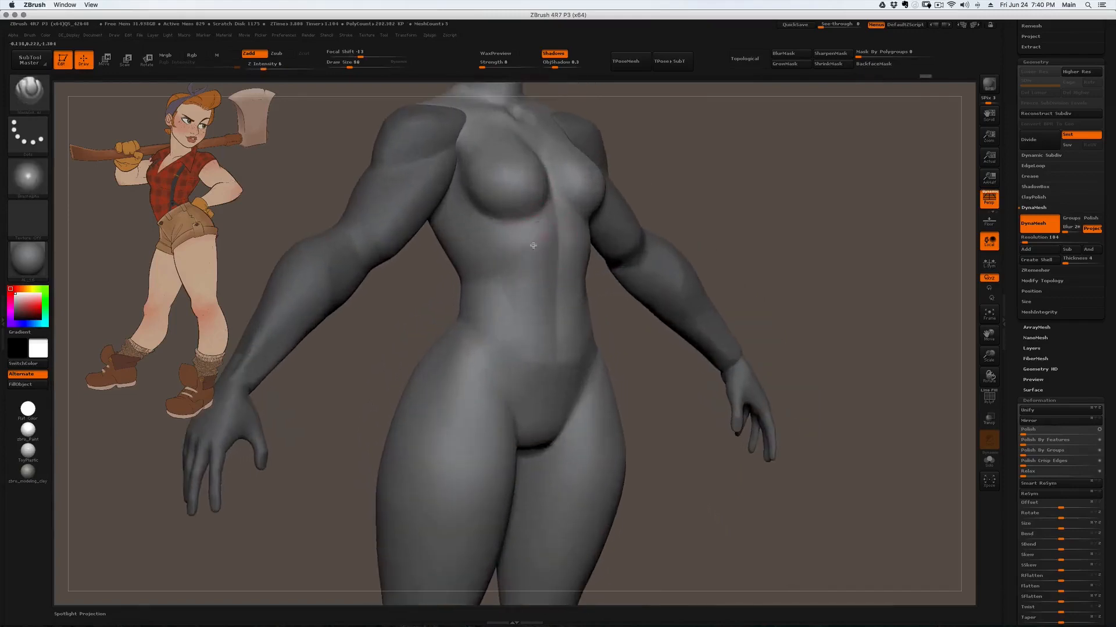
key(ctrl+z)
Sculpt the lower edge of the rib cage below the breasts and smooth the form.
key(s)
drag(540, 245, 539, 239)
right_drag(520, 264, 528, 263)
shift+drag(528, 264, 517, 273)
key(bracketleft)
key(bracketleft)
mouse_move(533, 264)
right_down()
mouse_move(568, 249)
mouse_move(548, 221)
mouse_move(474, 246)
mouse_move(514, 270)
mouse_move(551, 264)
mouse_move(501, 260)
right_up()
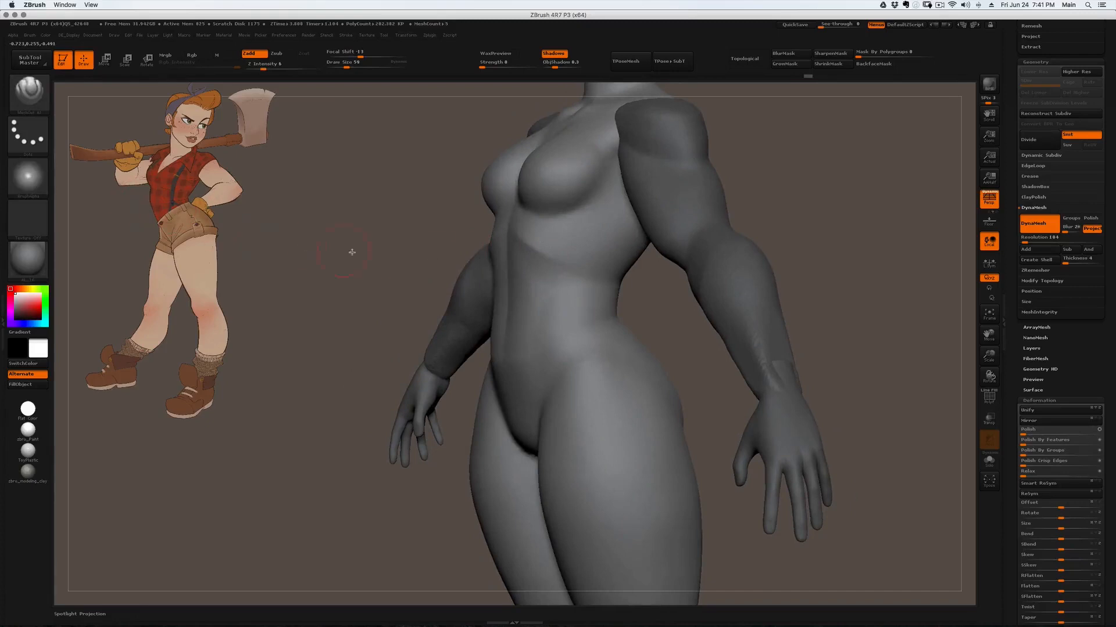
Refine the profile of the rib cage and upper abdomen from the side with a larger brush.
right_drag(504, 222, 506, 237)
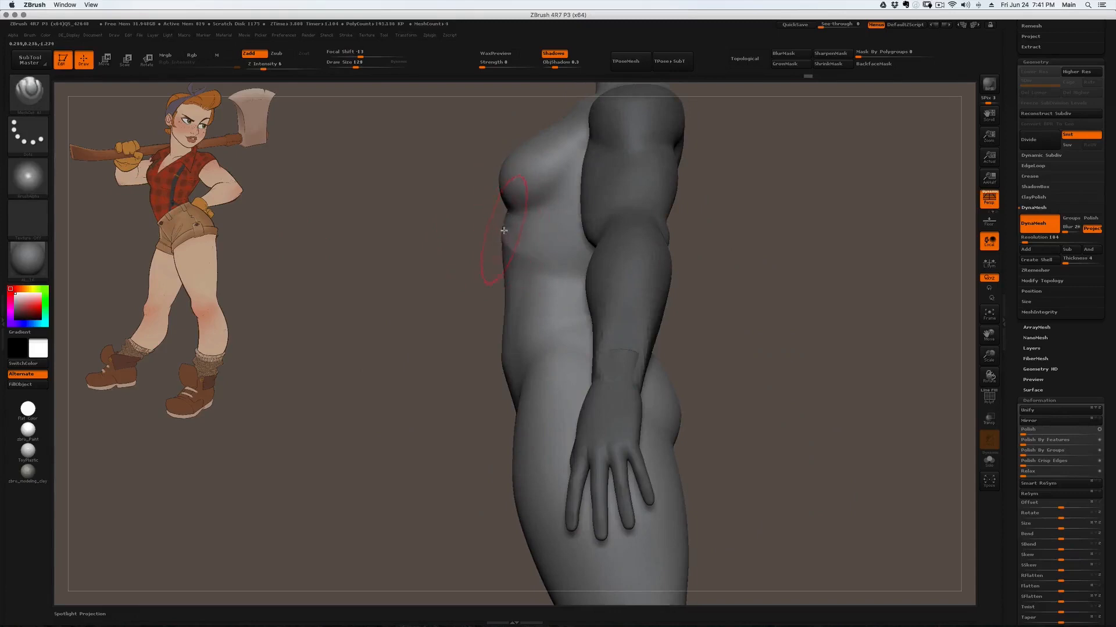
right_drag(505, 205, 522, 212)
right_drag(519, 281, 456, 285)
mouse_move(441, 229)
right_down()
mouse_move(477, 244)
mouse_move(463, 252)
mouse_move(471, 248)
mouse_move(465, 268)
mouse_move(461, 257)
mouse_move(418, 252)
mouse_move(436, 180)
mouse_move(428, 235)
mouse_move(418, 209)
mouse_move(425, 154)
mouse_move(448, 192)
mouse_move(432, 266)
right_up()
key(s)
key(b)
key(t)
key(d)
key(s)
key(bracketleft)
Shape the front and sides of the abdomen with the Move brush, varying the brush size.
key(b)
key(m)
key(v)
key(bracketright)
key(bracketright)
key(bracketright)
key(bracketleft)
key(bracketleft)
key(bracketleft)
key(s)
drag(432, 265, 439, 266)
right_drag(439, 265, 473, 264)
key(s)
drag(473, 263, 471, 264)
mouse_move(476, 276)
right_down()
mouse_move(505, 288)
mouse_move(471, 294)
mouse_move(490, 354)
mouse_move(460, 310)
mouse_move(508, 301)
right_up()
Define the vertical outer edges of the abdominal muscles down toward the pelvis.
key(b)
key(c)
key(b)
key(s)
drag(507, 301, 501, 302)
mouse_move(523, 301)
right_down()
mouse_move(503, 281)
mouse_move(498, 302)
mouse_move(577, 367)
mouse_move(560, 371)
mouse_move(587, 318)
mouse_move(567, 319)
mouse_move(559, 340)
mouse_move(574, 321)
mouse_move(563, 306)
mouse_move(441, 261)
mouse_move(501, 392)
right_up()
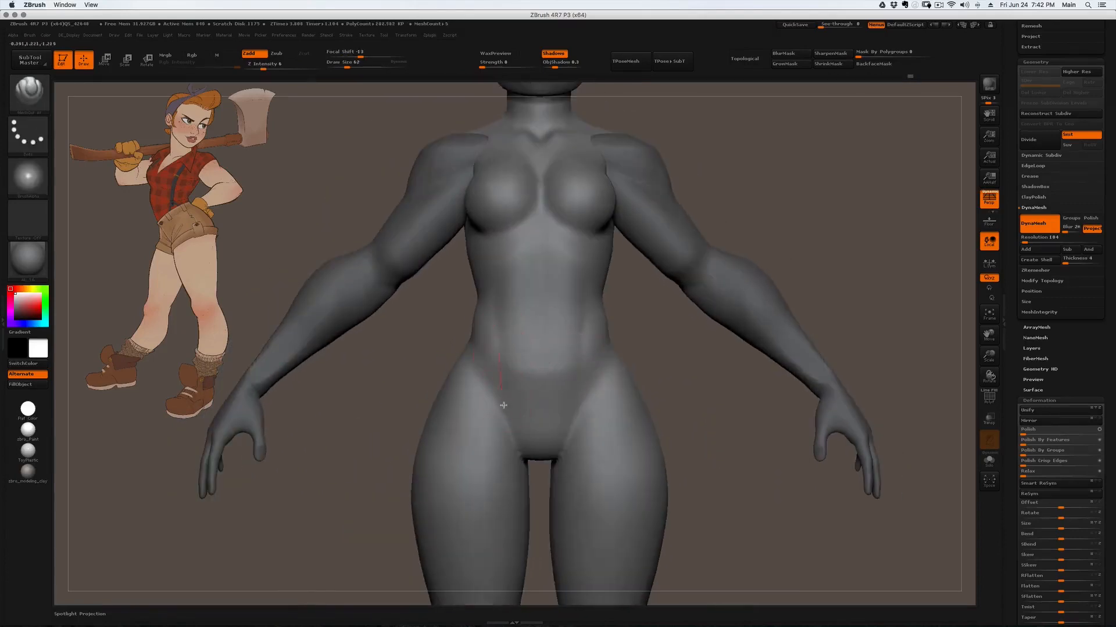
Smooth the lower abdomen and sculpt a shallow transition across it above the pelvis.
key(shift)
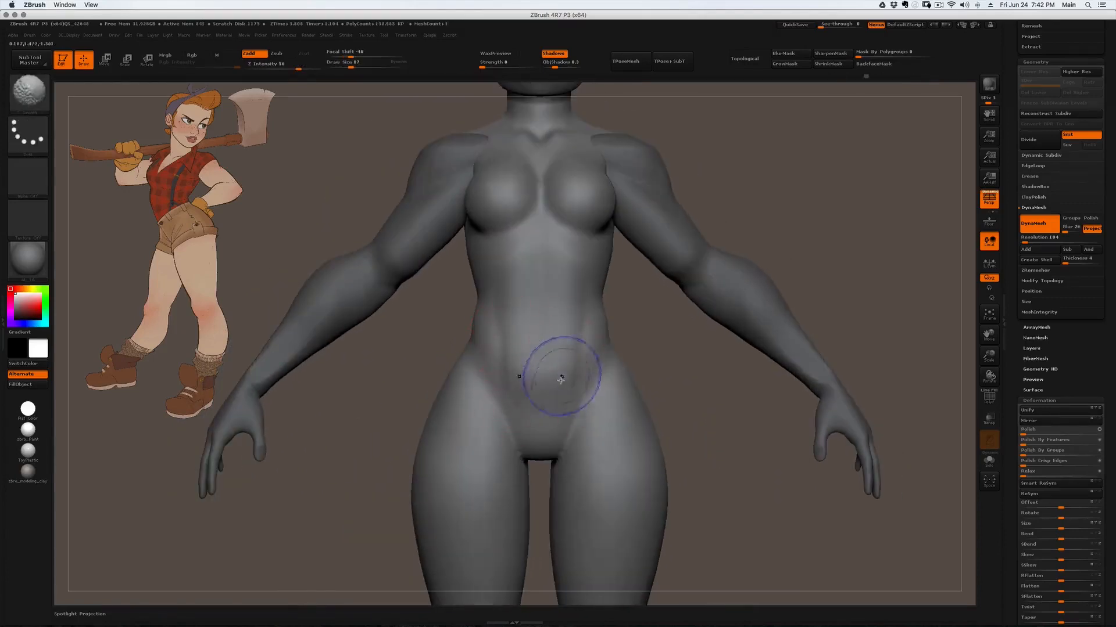
mouse_move(560, 376)
right_down()
mouse_move(543, 368)
mouse_move(563, 378)
mouse_move(581, 365)
mouse_move(543, 369)
right_up()
key(b)
key(m)
key(v)
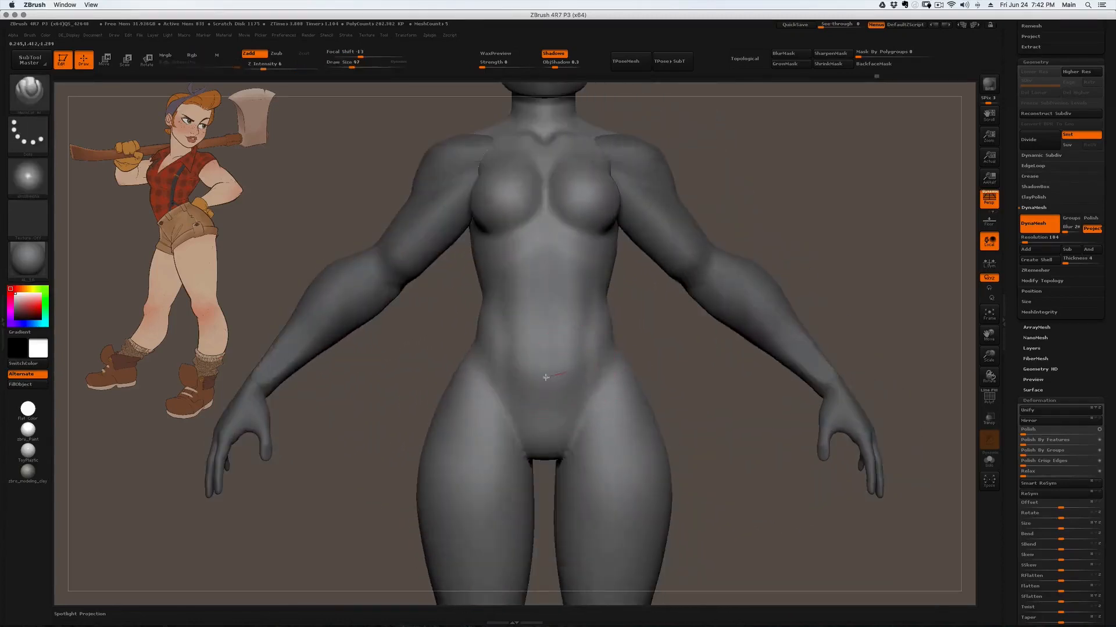
Sculpt the crease running from each hip bone across the lower abdomen and soften it.
mouse_move(552, 419)
right_down()
mouse_move(531, 394)
mouse_move(566, 386)
mouse_move(626, 332)
right_up()
mouse_move(612, 352)
right_down()
mouse_move(612, 341)
mouse_move(623, 366)
right_up()
shift+drag(623, 366, 607, 353)
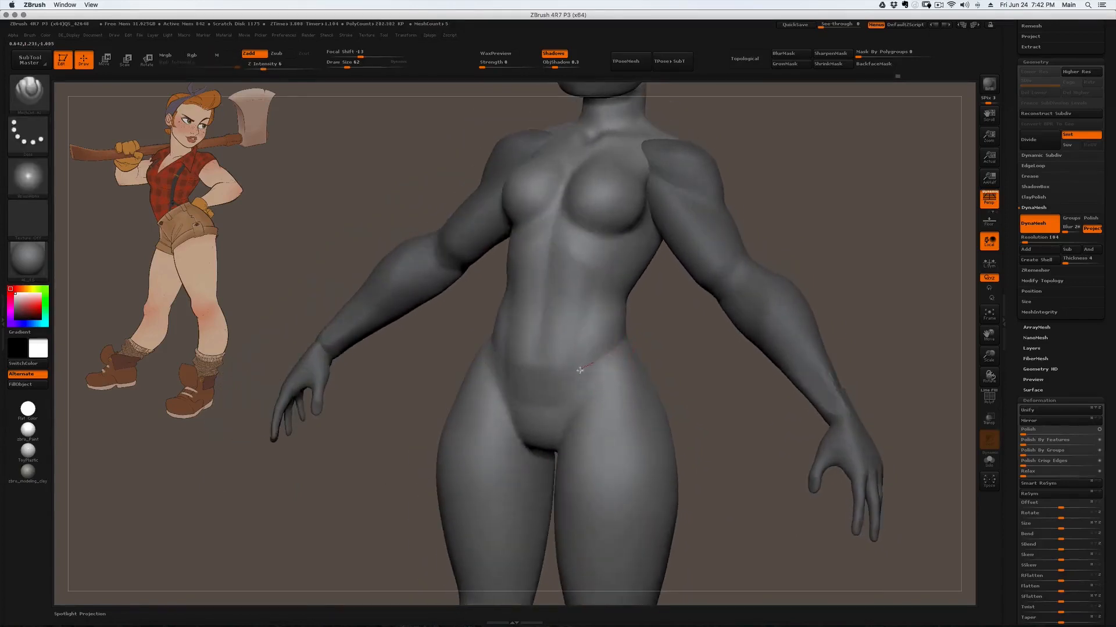
shift+right_drag(600, 361, 590, 368)
alt+right_drag(584, 405, 603, 367)
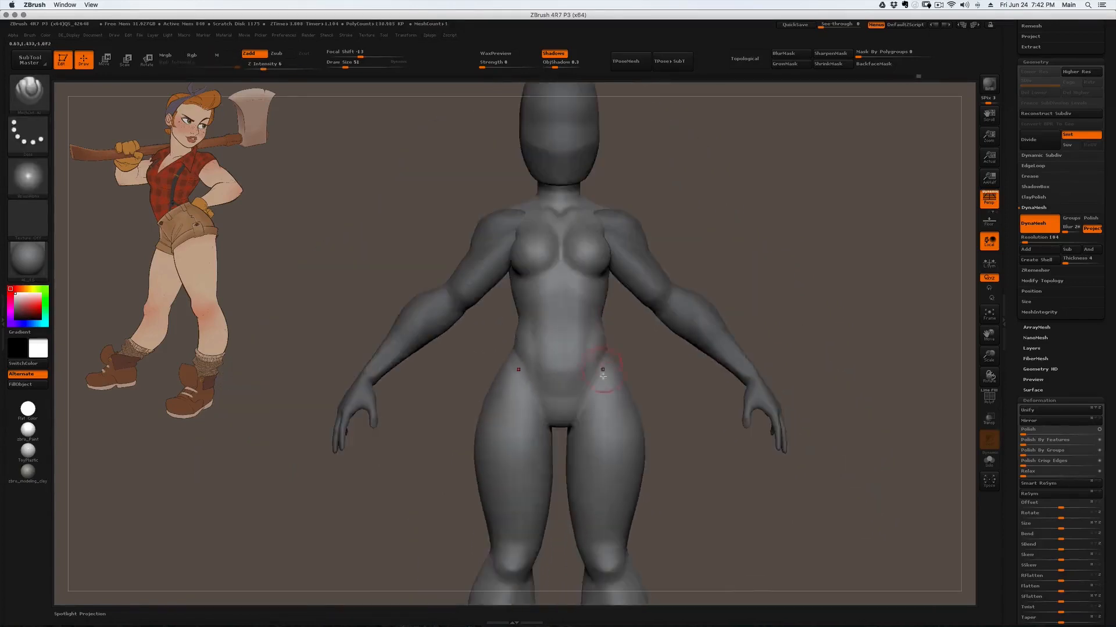
Isolate the torso and legs and build up the lower back around the spine groove and sacrum.
mouse_move(518, 393)
right_down()
mouse_move(525, 343)
mouse_move(512, 340)
mouse_move(525, 328)
mouse_move(496, 324)
mouse_move(500, 363)
mouse_move(514, 349)
mouse_move(558, 366)
mouse_move(510, 319)
mouse_move(554, 313)
mouse_move(514, 304)
mouse_move(527, 311)
mouse_move(477, 325)
right_up()
key(bracketleft)
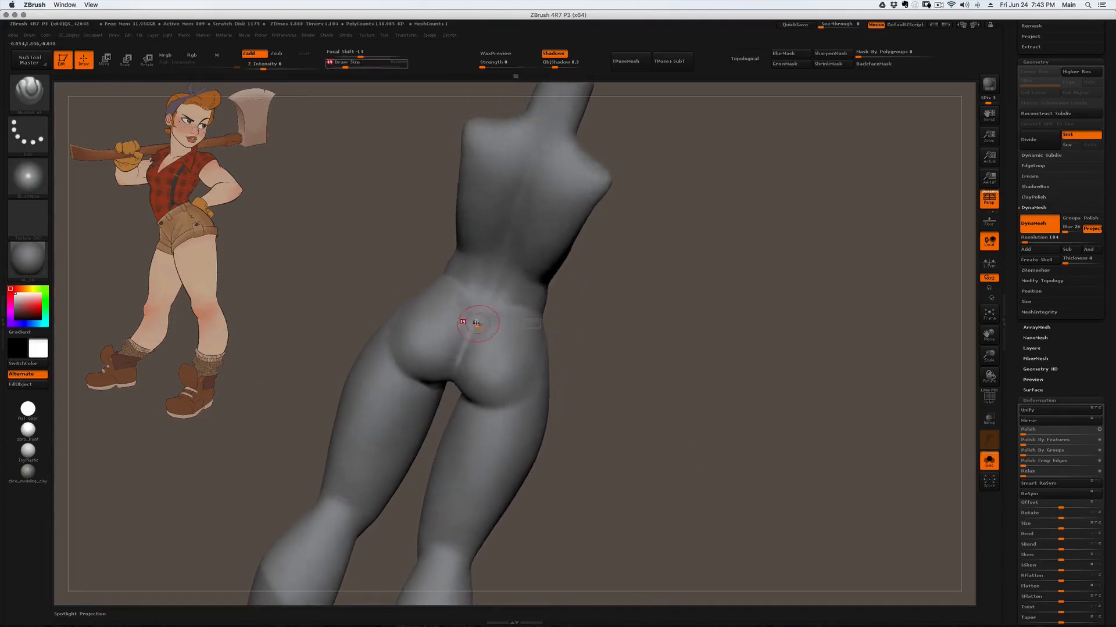
mouse_move(444, 381)
shift+right_down()
mouse_move(485, 308)
mouse_move(468, 259)
shift+right_up()
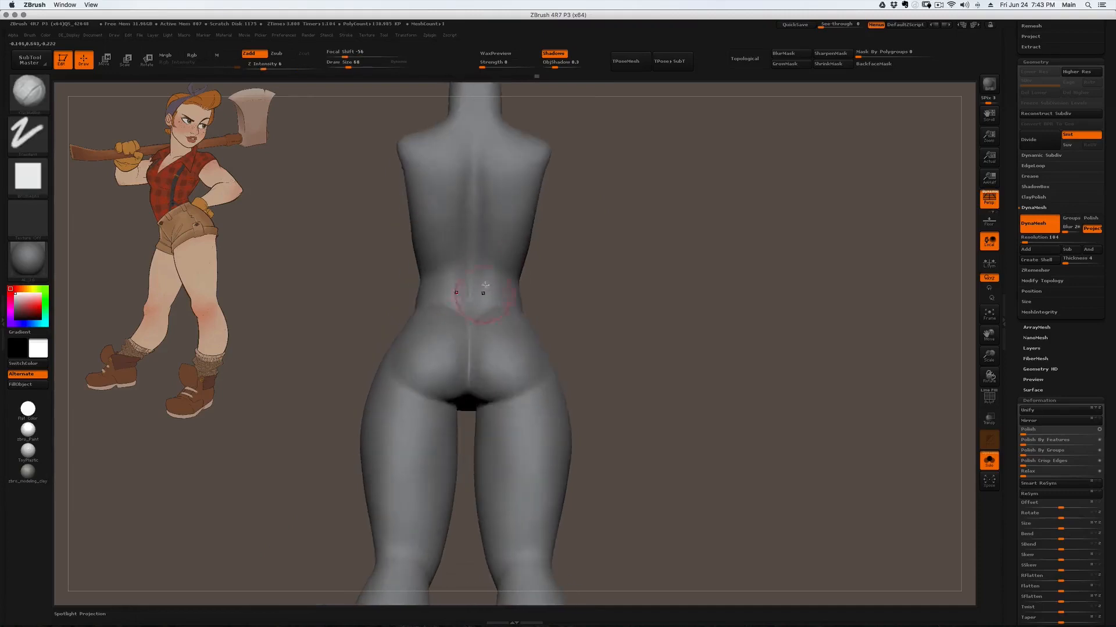
drag(490, 269, 490, 289)
mouse_move(490, 289)
right_down()
mouse_move(486, 264)
mouse_move(517, 302)
mouse_move(491, 361)
mouse_move(549, 380)
mouse_move(454, 319)
mouse_move(463, 270)
mouse_move(437, 280)
right_up()
key(s)
Build up the side of the abdomen below the rib cage and smooth the strokes.
click(486, 263)
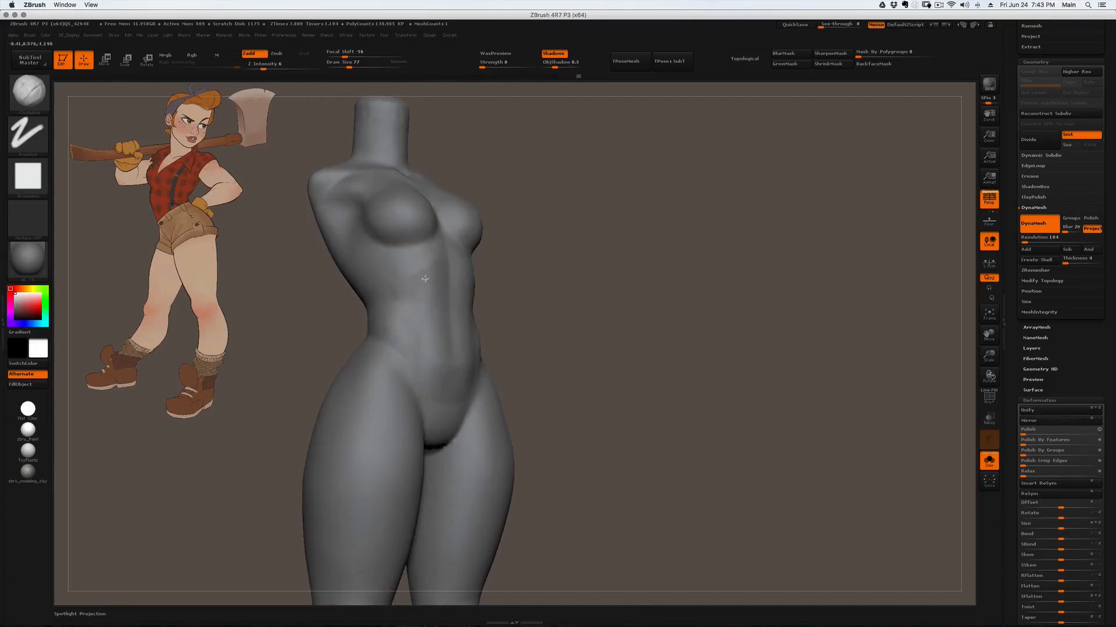
key(shift)
mouse_move(409, 284)
mouse_down()
mouse_move(413, 298)
mouse_move(426, 279)
mouse_up()
key(shift)
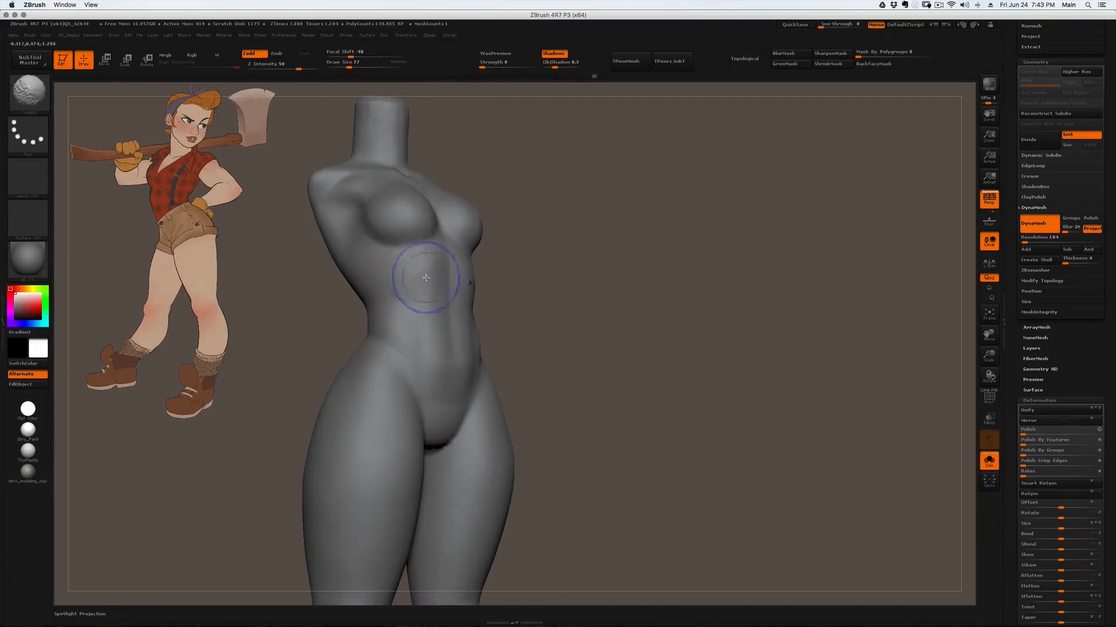
mouse_move(430, 280)
right_down()
mouse_move(426, 304)
mouse_move(497, 248)
right_up()
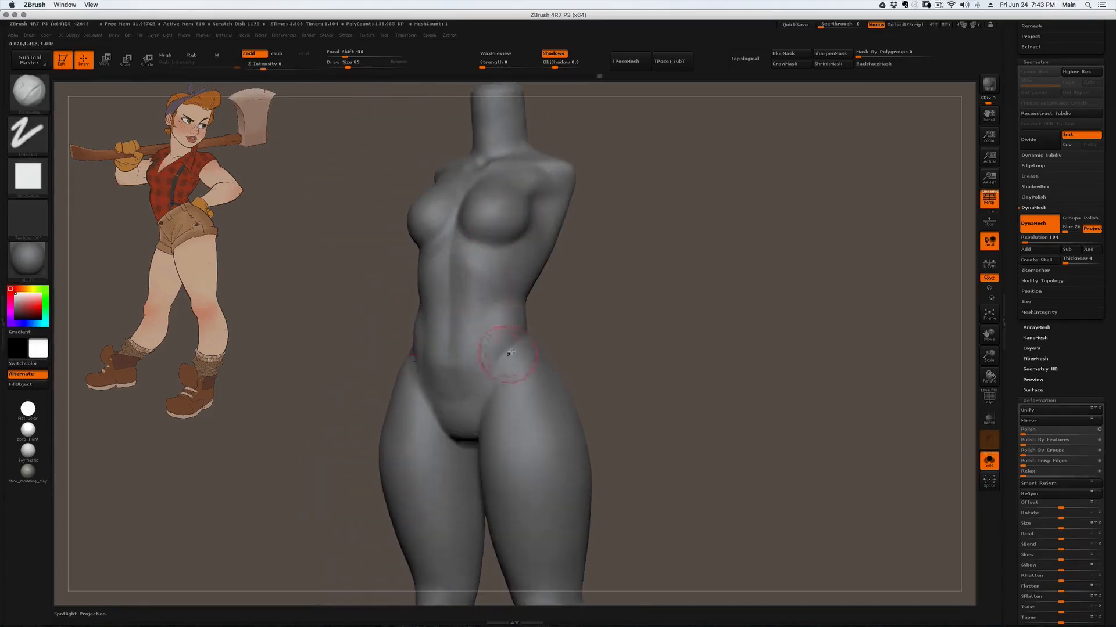
Add volume to the sides of the lower abdomen just above the hip bones.
right_drag(525, 361, 504, 360)
mouse_move(505, 359)
mouse_down()
mouse_move(498, 368)
mouse_move(501, 349)
mouse_up()
mouse_move(495, 337)
right_down()
mouse_move(453, 388)
mouse_move(417, 370)
right_up()
Refine the creases where the thighs meet the lower abdomen at brush size 41, and quick-save the project.
key(b)
key(m)
key(v)
mouse_move(418, 370)
alt+right_down()
mouse_move(476, 334)
mouse_move(468, 291)
alt+right_up()
mouse_move(465, 333)
right_down()
mouse_move(455, 338)
mouse_move(463, 323)
right_up()
key(s)
drag(464, 321, 461, 320)
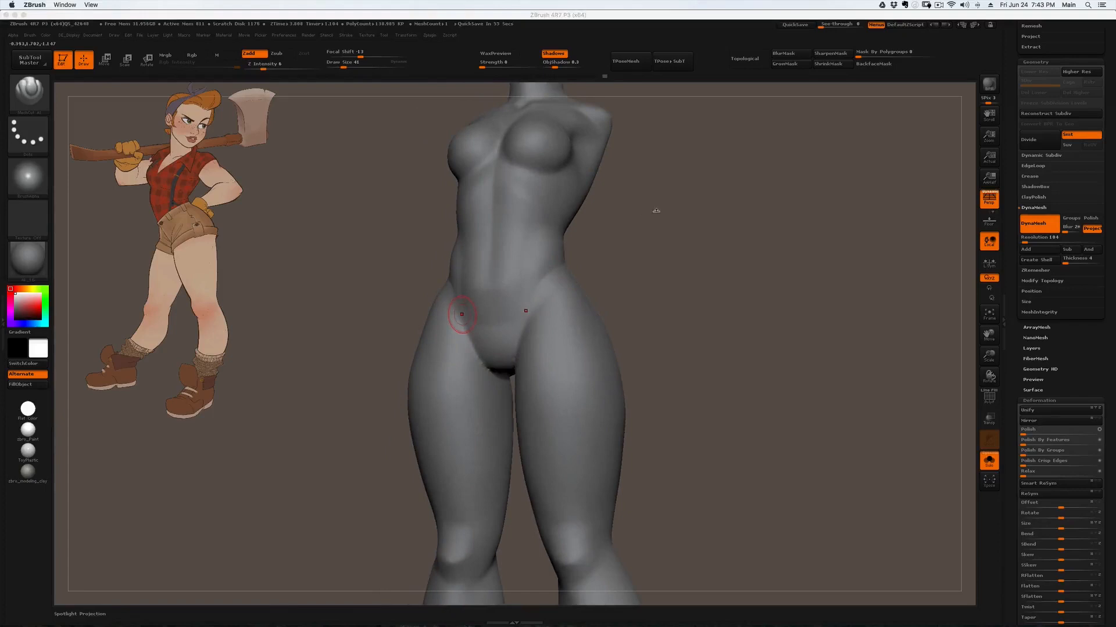
click(653, 210)
click(796, 25)
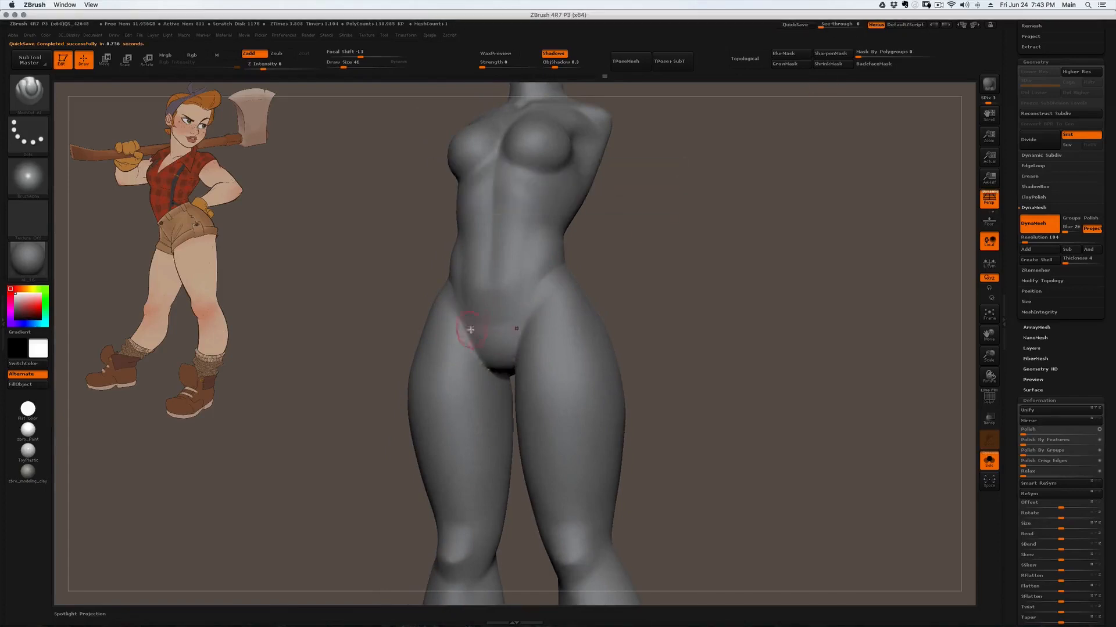
Smooth the crotch and front of the hips, then soften the outer buttocks from behind with a larger brush.
right_drag(473, 323, 457, 312)
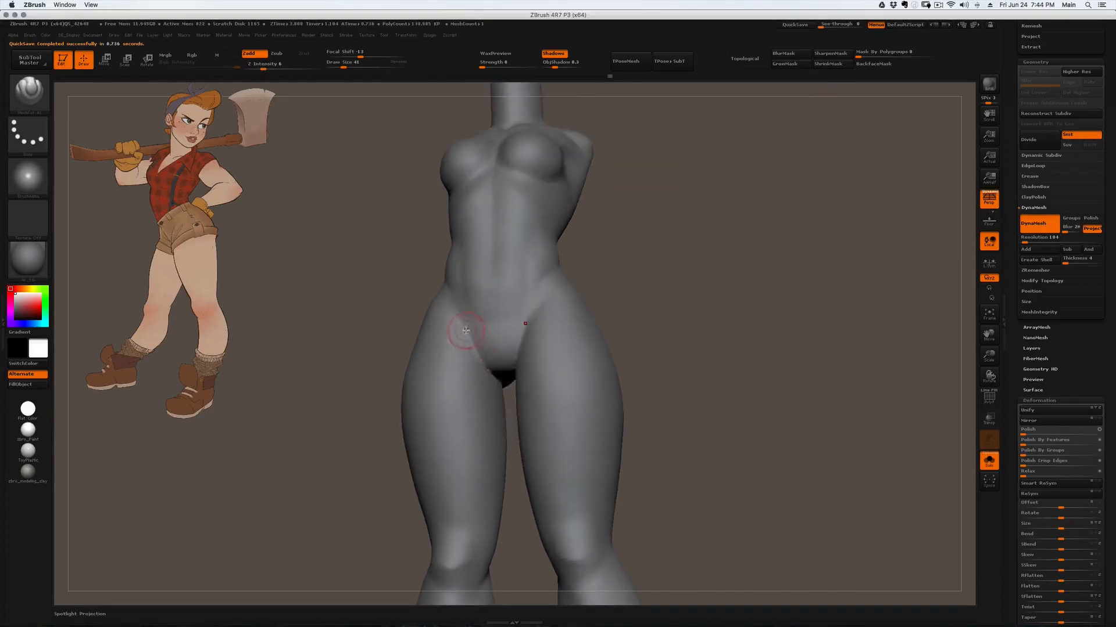
shift+right_drag(487, 379, 490, 370)
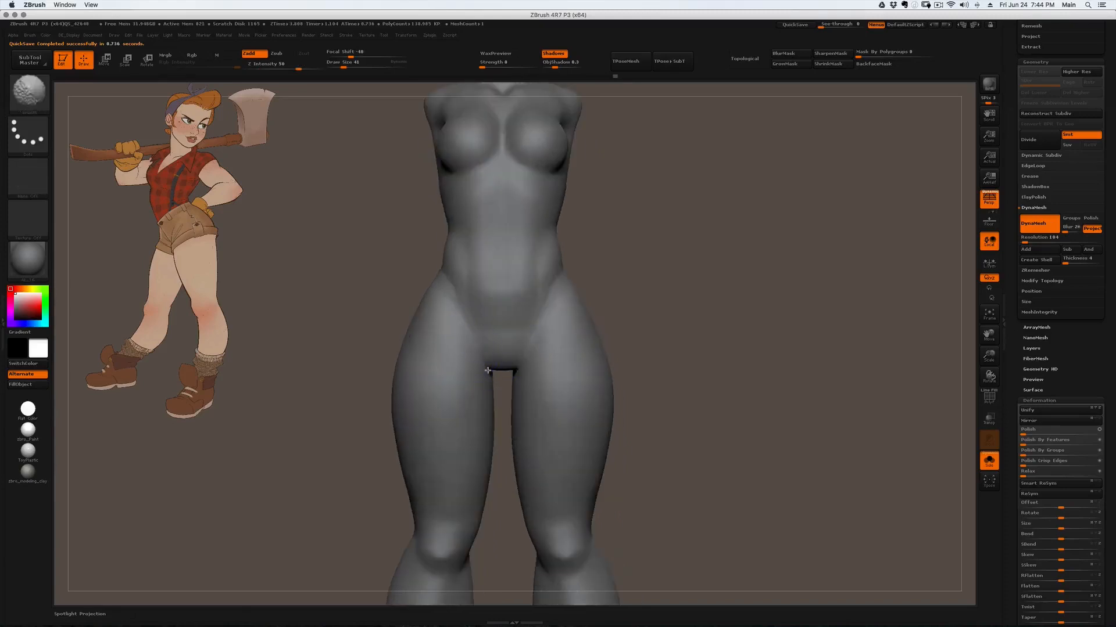
mouse_move(443, 322)
right_down()
mouse_move(450, 307)
mouse_move(445, 316)
mouse_move(424, 294)
mouse_move(502, 322)
mouse_move(507, 294)
mouse_move(426, 321)
mouse_move(433, 284)
mouse_move(408, 267)
right_up()
key(shift)
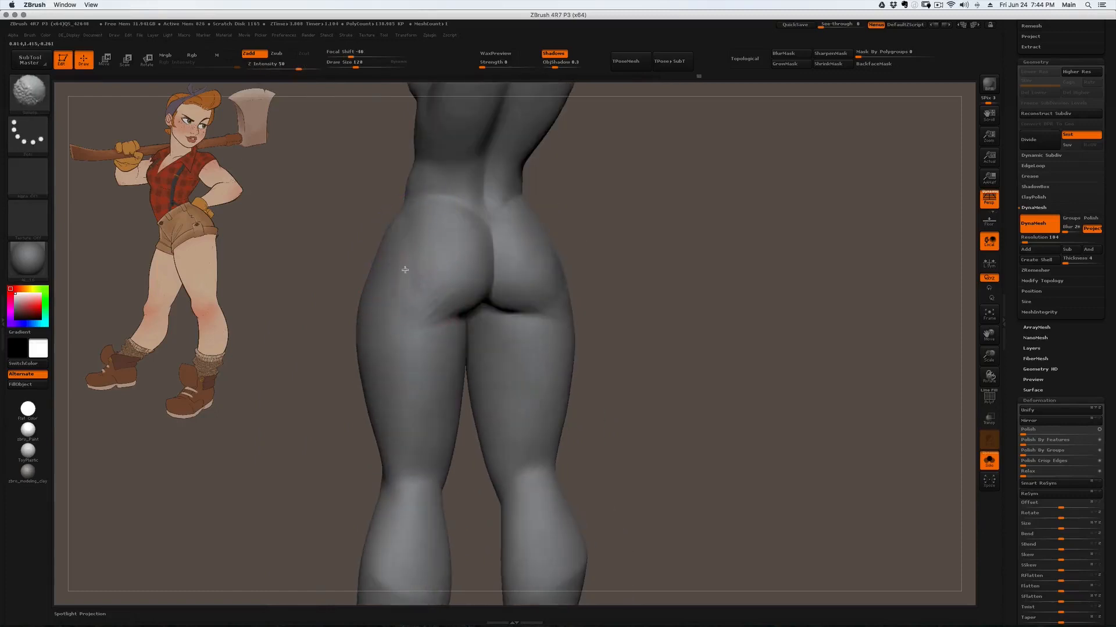
shift+drag(417, 282, 409, 261)
key(shift)
key(s)
click(406, 231)
Reshape the outer and front contours of the thighs with the Move brush.
mouse_move(391, 241)
right_down()
mouse_move(378, 236)
mouse_move(428, 271)
mouse_move(459, 239)
mouse_move(446, 337)
mouse_move(433, 325)
right_up()
key(b)
key(m)
key(v)
key(s)
click(437, 336)
key(bracketleft)
key(bracketleft)
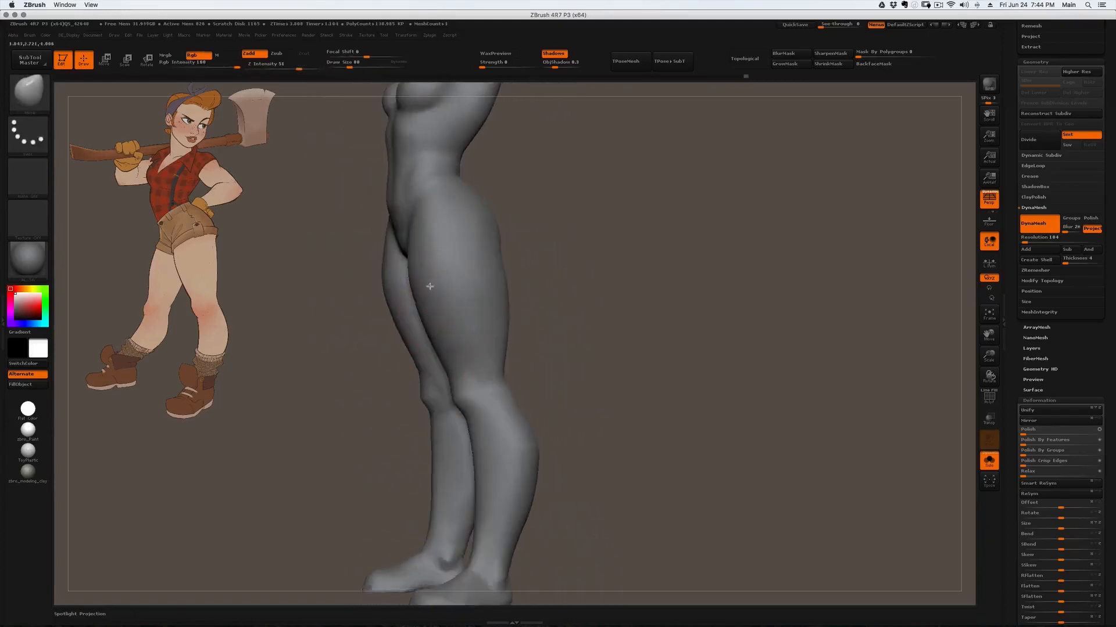
right_drag(431, 284, 433, 237)
right_drag(420, 191, 420, 322)
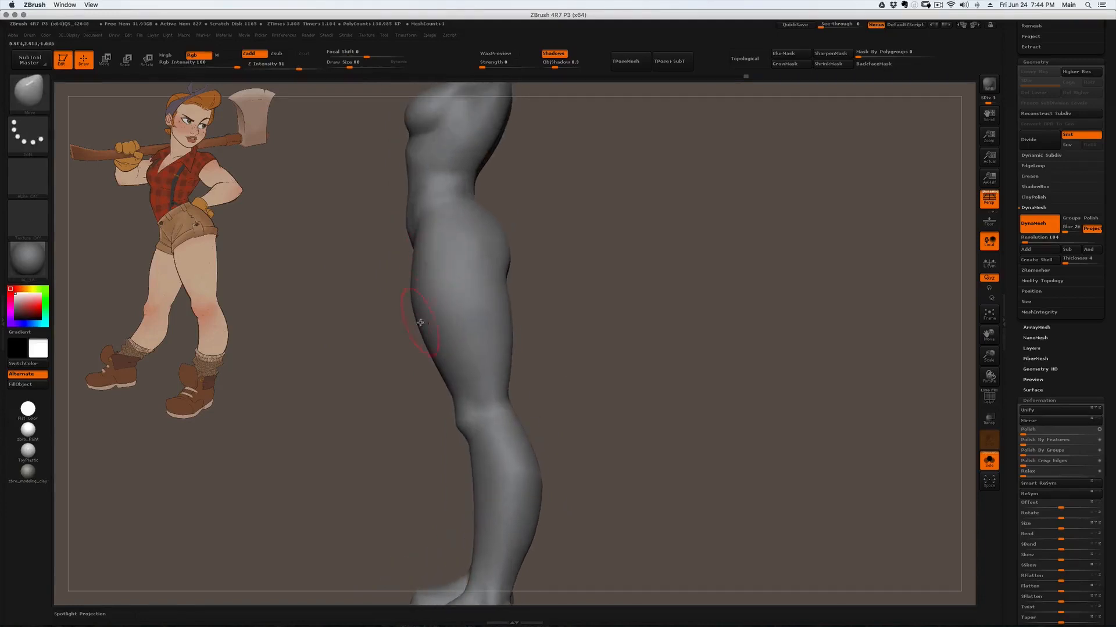
Set the selection tool to SelectLasso, isolate part of the near leg in side view and restore the full body.
ctrl+shift+drag(408, 235, 387, 414)
key(b)
key(s)
key(l)
click(370, 336)
mouse_move(331, 283)
ctrl+shift+mouse_down()
mouse_move(399, 301)
mouse_move(371, 321)
mouse_move(331, 303)
mouse_move(346, 388)
mouse_move(328, 314)
mouse_move(337, 331)
mouse_move(316, 319)
mouse_move(386, 271)
mouse_move(343, 319)
mouse_move(331, 314)
mouse_move(294, 335)
ctrl+shift+mouse_up()
Adjust the side profile of the buttocks and upper thighs with a larger Move brush.
ctrl+right_drag(483, 281, 506, 320)
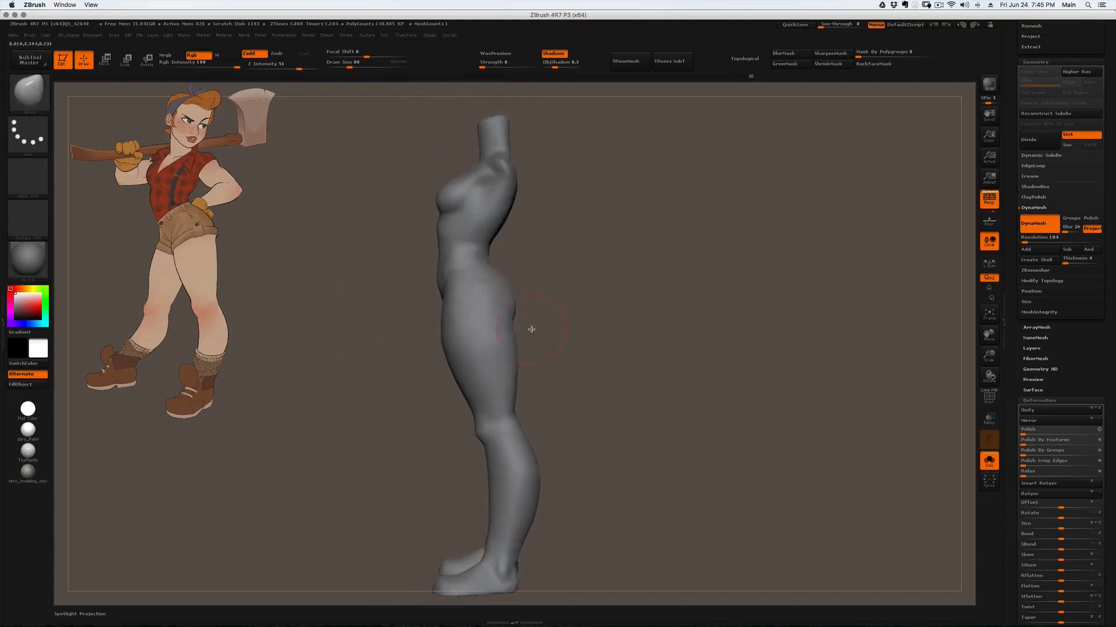
drag(526, 329, 513, 325)
key(bracketright)
right_drag(520, 317, 518, 321)
key(s)
drag(529, 320, 520, 319)
mouse_move(521, 317)
right_down()
mouse_move(510, 309)
mouse_move(535, 308)
mouse_move(499, 287)
right_up()
Build up the side of the hip and buttock with ClayBuildup and smooth the strokes down the outer thigh.
key(b)
key(c)
key(b)
shift+drag(494, 275, 502, 295)
mouse_move(502, 295)
right_down()
mouse_move(515, 310)
mouse_move(509, 298)
right_up()
key(bracketright)
key(bracketright)
key(bracketright)
shift+drag(523, 294, 515, 308)
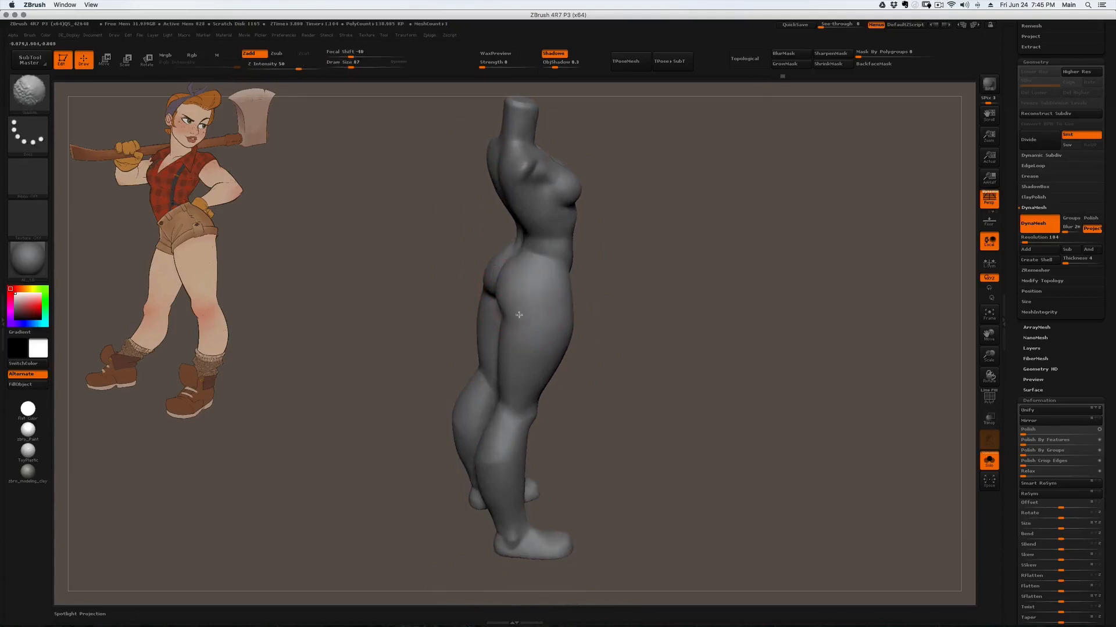
Build up the front of the hip beside the lower abdomen, isolating the near leg with a lasso selection.
mouse_move(535, 308)
right_down()
mouse_move(525, 306)
mouse_move(563, 267)
right_up()
key(s)
drag(569, 276, 563, 276)
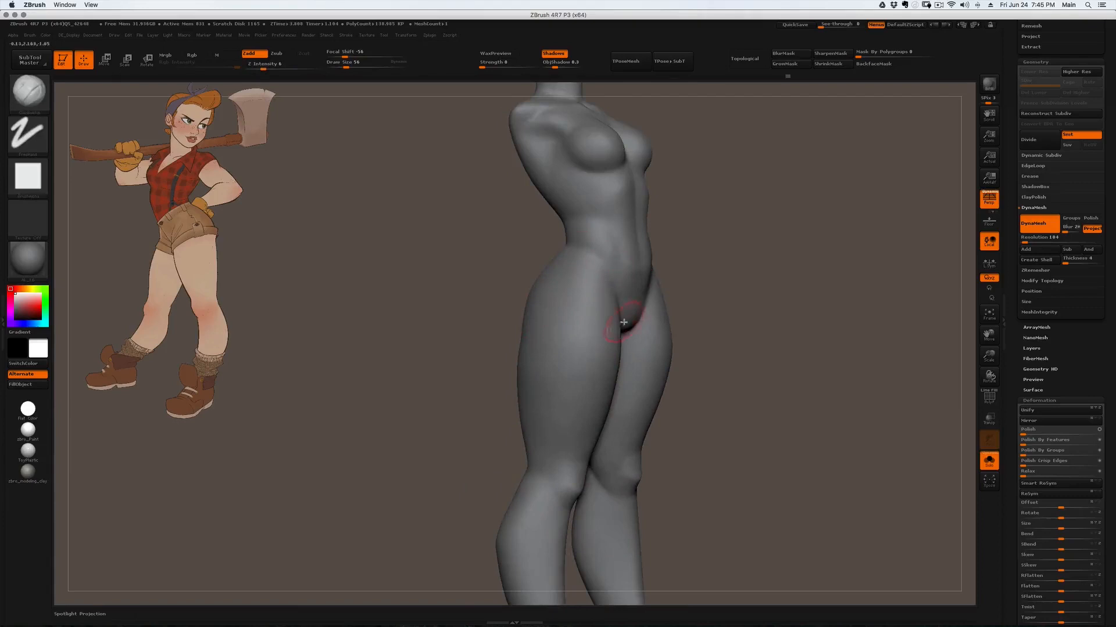
key(ctrl+shift)
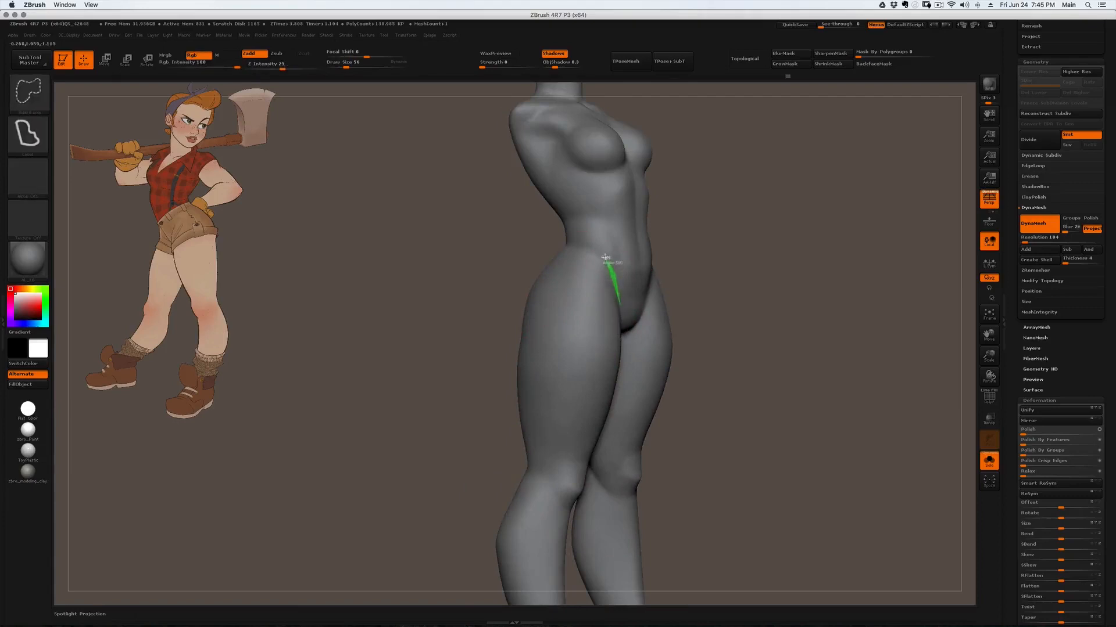
mouse_move(561, 248)
ctrl+shift+mouse_down()
mouse_move(531, 276)
mouse_move(515, 416)
mouse_move(588, 479)
mouse_move(616, 321)
mouse_move(622, 333)
mouse_move(417, 388)
ctrl+shift+mouse_up()
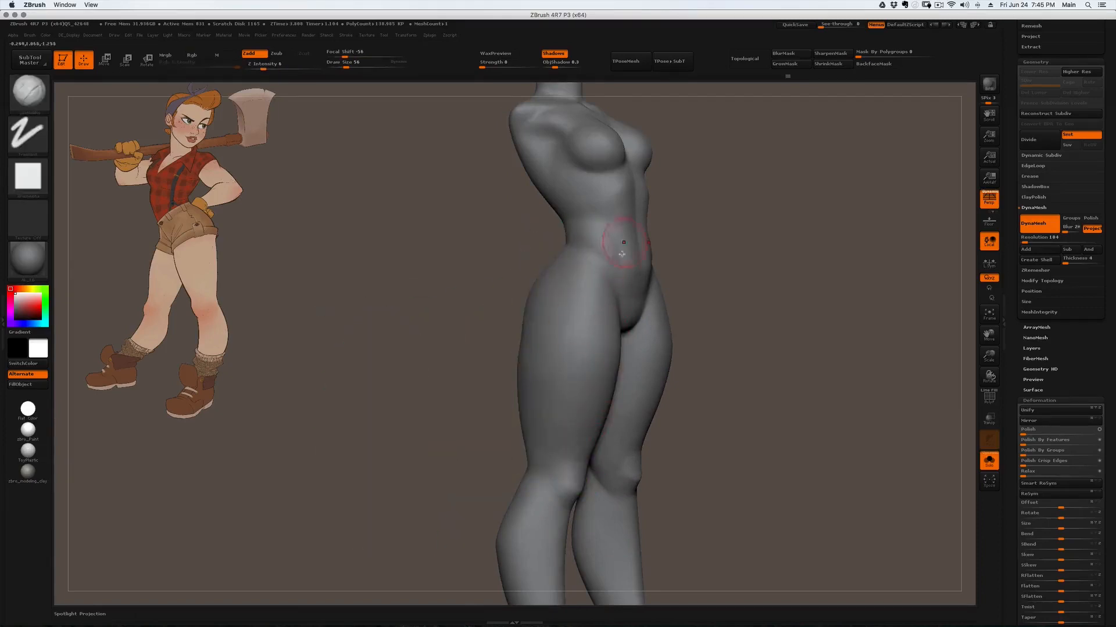
Isolate the near buttock and leg from behind and refine the buttock's upper edge with a smaller ClayBuildup brush.
right_drag(576, 297, 626, 300)
key([)
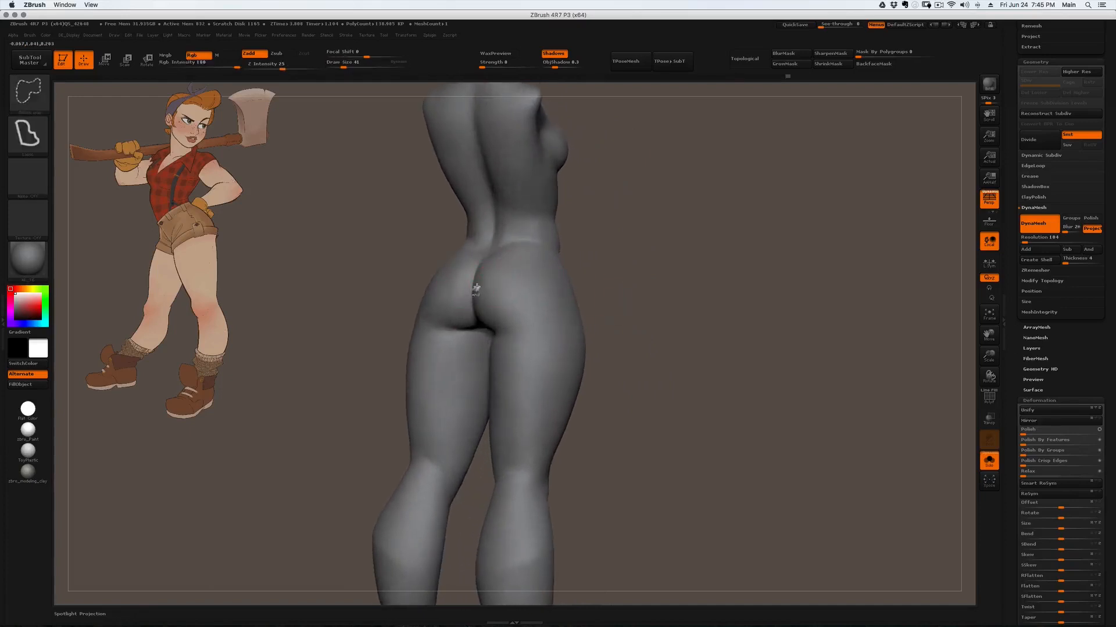
mouse_move(518, 236)
ctrl+shift+mouse_down()
mouse_move(553, 249)
mouse_move(587, 287)
mouse_move(599, 357)
ctrl+shift+mouse_up()
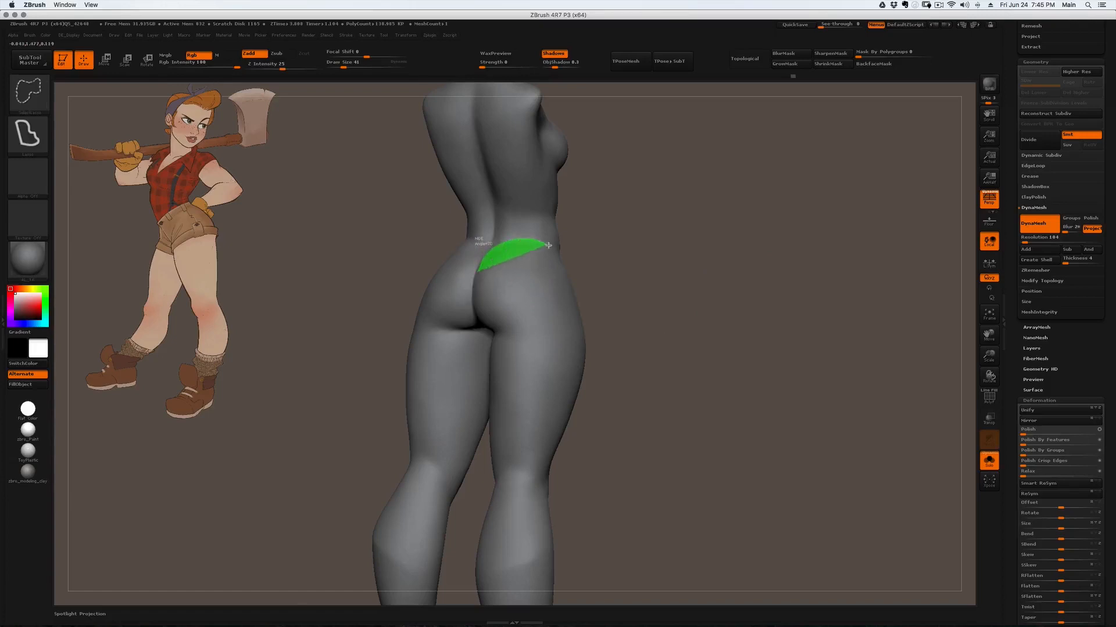
mouse_move(567, 279)
ctrl+shift+mouse_down()
mouse_move(584, 326)
mouse_move(562, 480)
mouse_move(645, 315)
mouse_move(722, 357)
mouse_move(647, 281)
ctrl+shift+mouse_up()
mouse_move(634, 326)
mouse_down()
mouse_move(612, 323)
mouse_move(644, 325)
mouse_up()
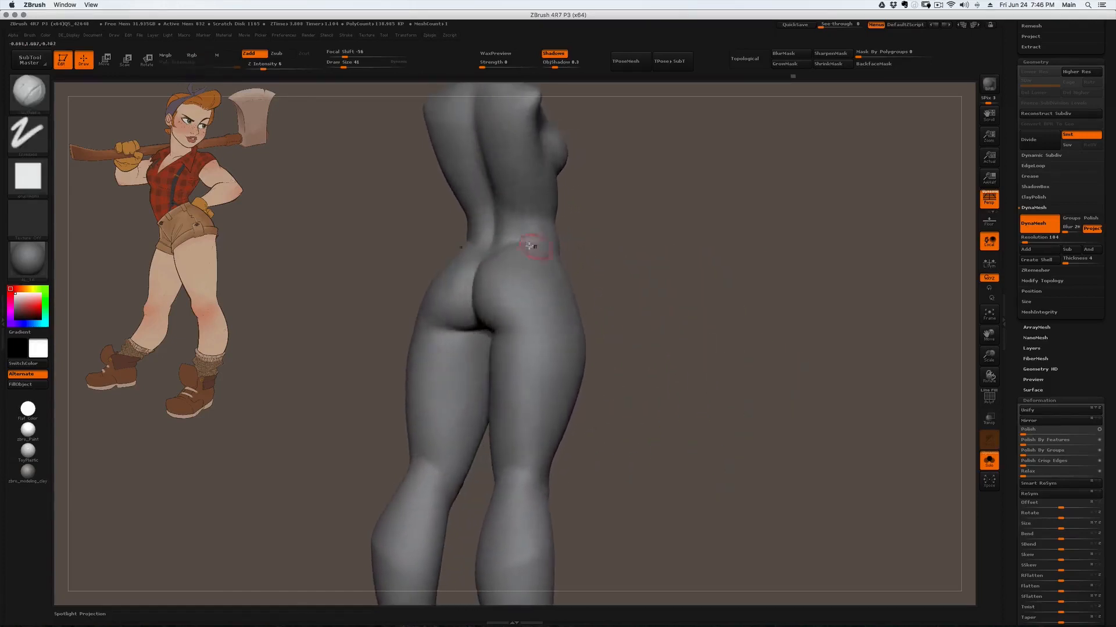
Reshape the lower back and the top of the buttocks with the Move brush from behind and from the side.
key(b)
key(m)
key(v)
key(s)
drag(489, 252, 498, 251)
shift+right_drag(503, 251, 494, 258)
key(s)
drag(479, 262, 478, 262)
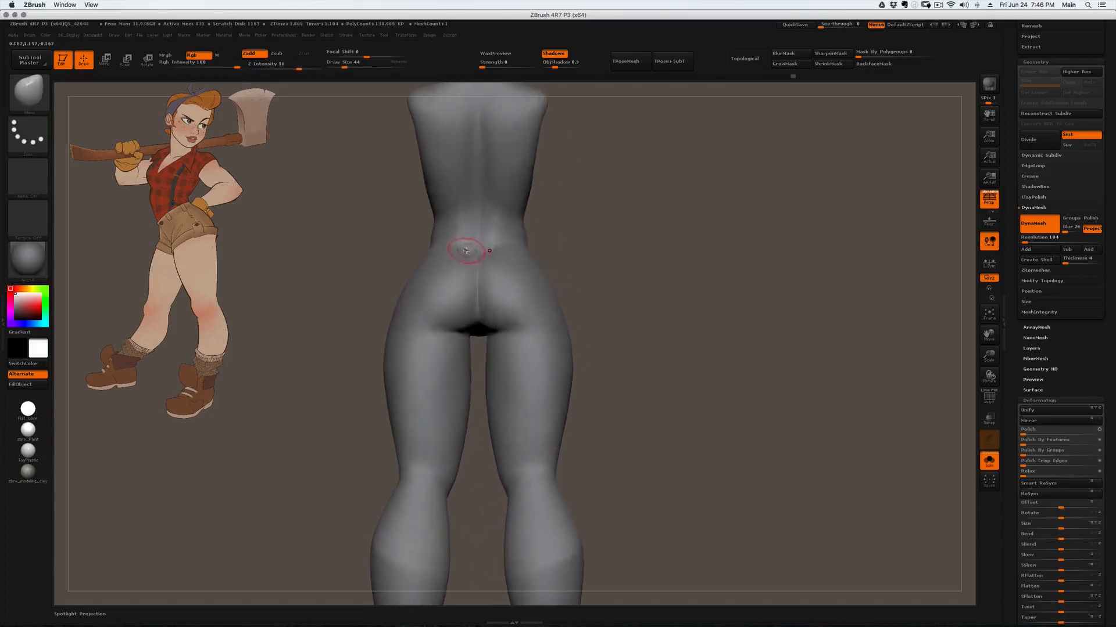
mouse_move(467, 249)
right_down()
mouse_move(474, 256)
mouse_move(448, 261)
mouse_move(466, 264)
mouse_move(381, 244)
mouse_move(394, 233)
mouse_move(359, 287)
mouse_move(396, 243)
right_up()
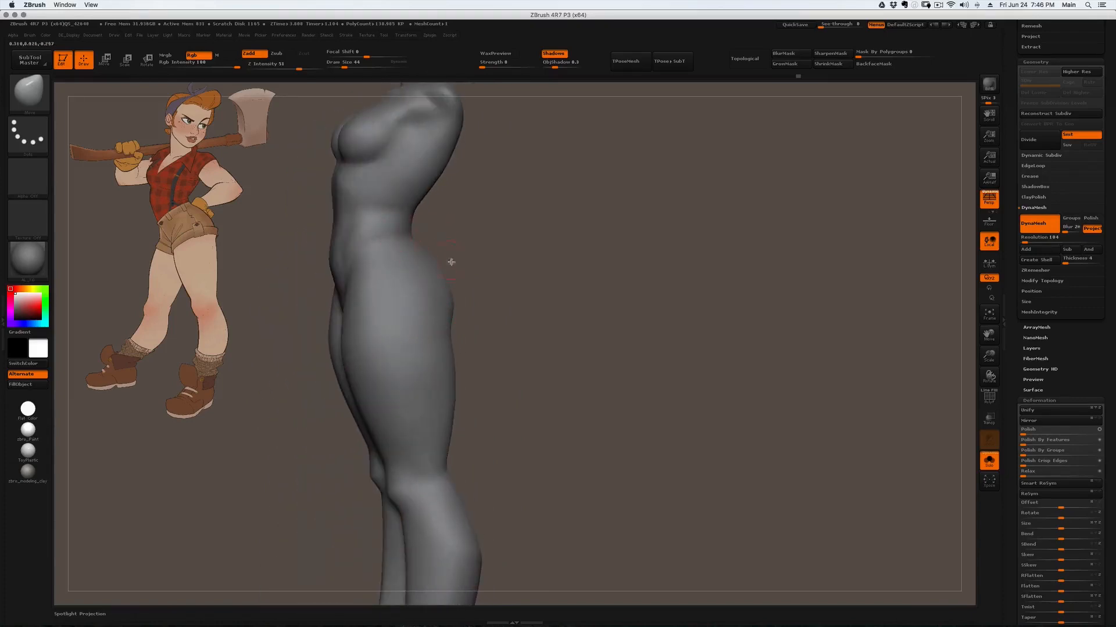
mouse_move(478, 315)
right_down()
mouse_move(460, 274)
mouse_move(482, 279)
mouse_move(465, 306)
right_up()
Isolate the area around the waist and hip with lasso selections and adjust the hip contour with the Move brush.
key(ctrl+shift)
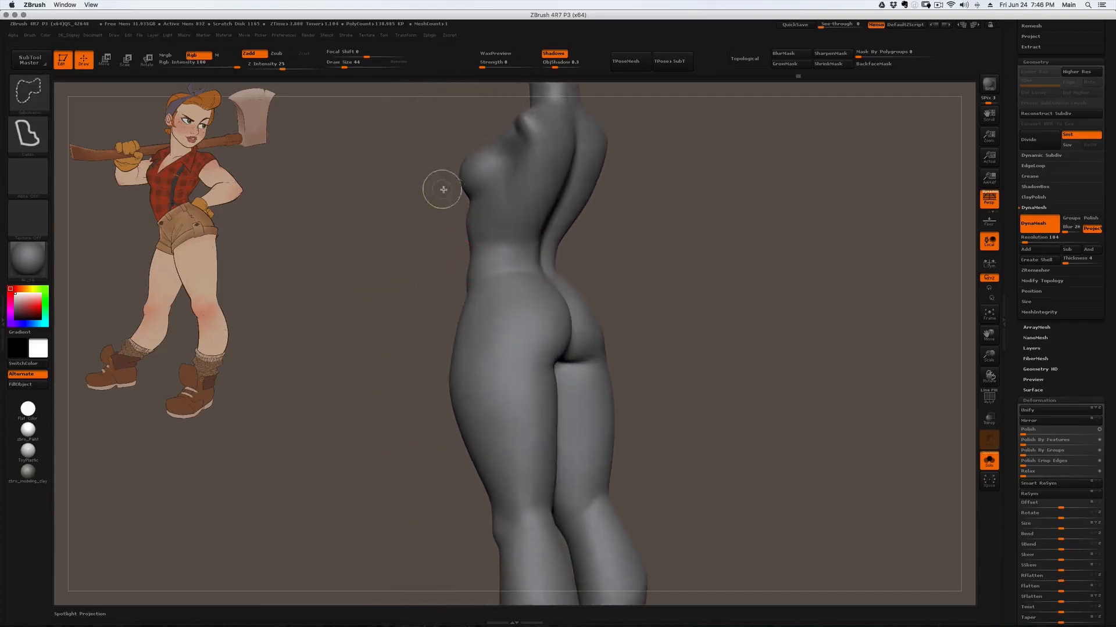
mouse_move(457, 303)
ctrl+shift+mouse_down()
mouse_move(369, 192)
mouse_move(302, 204)
ctrl+shift+mouse_up()
mouse_move(458, 254)
right_down()
mouse_move(464, 303)
mouse_move(448, 294)
mouse_move(454, 284)
right_up()
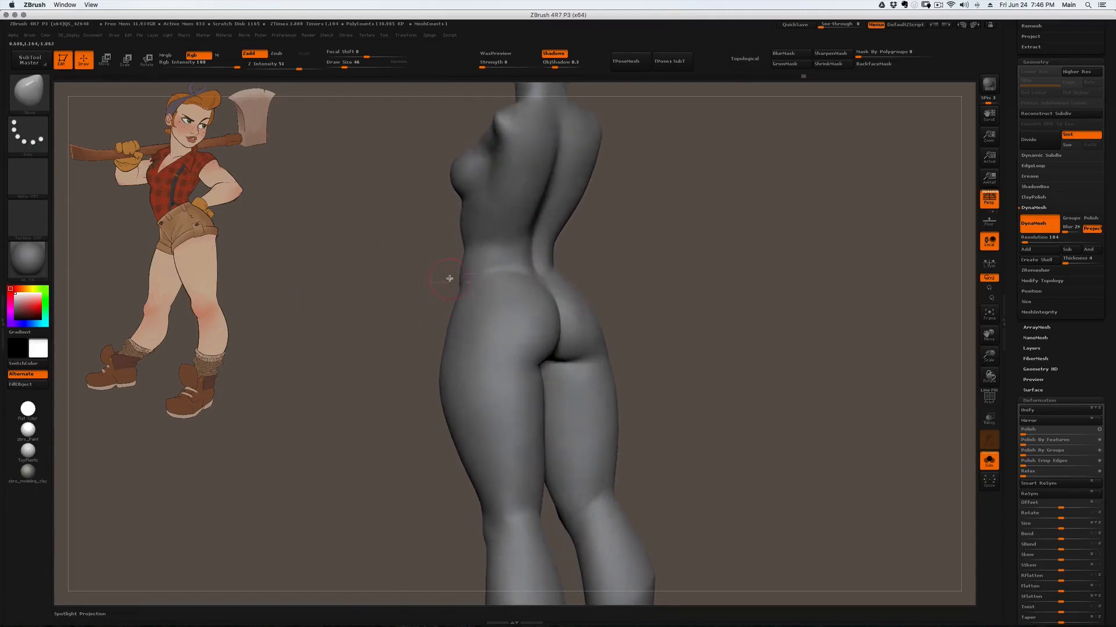
key(ctrl+shift)
mouse_move(455, 257)
ctrl+shift+mouse_down()
mouse_move(389, 341)
mouse_move(358, 267)
ctrl+shift+mouse_up()
mouse_move(372, 279)
right_down()
mouse_move(424, 301)
mouse_move(463, 274)
right_up()
Build up and smooth the front of the hips with ClayBuildup, then isolate the side of the hip from behind.
key(b)
key(c)
key(b)
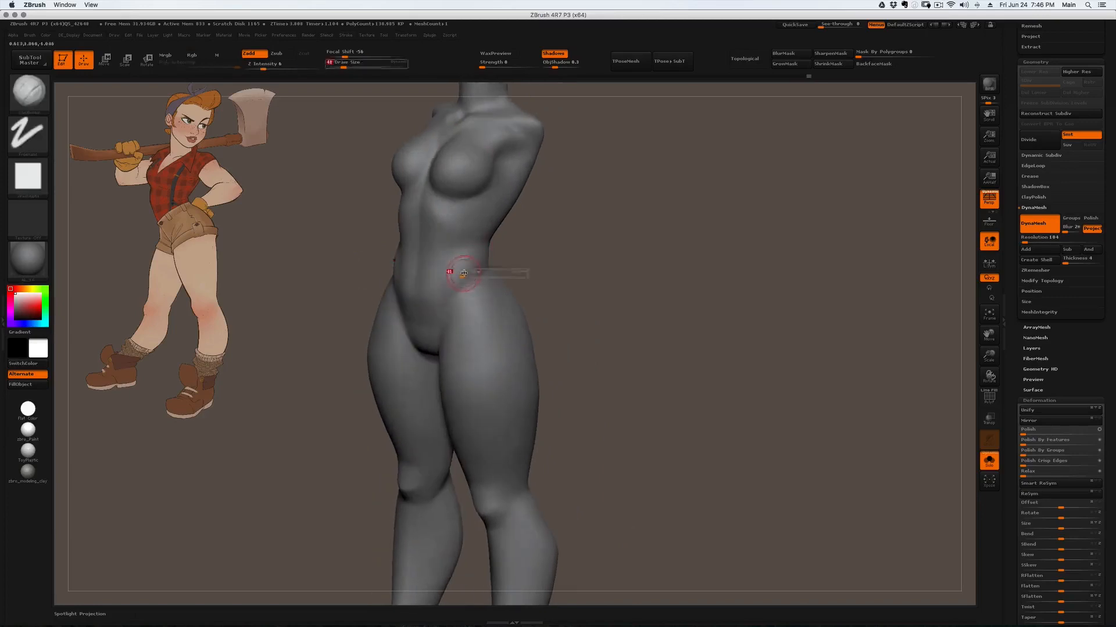
key(shift)
mouse_move(460, 277)
right_down()
mouse_move(484, 292)
mouse_move(476, 284)
mouse_move(458, 378)
right_up()
key(shift)
mouse_move(516, 352)
right_down()
mouse_move(473, 302)
mouse_move(456, 301)
right_up()
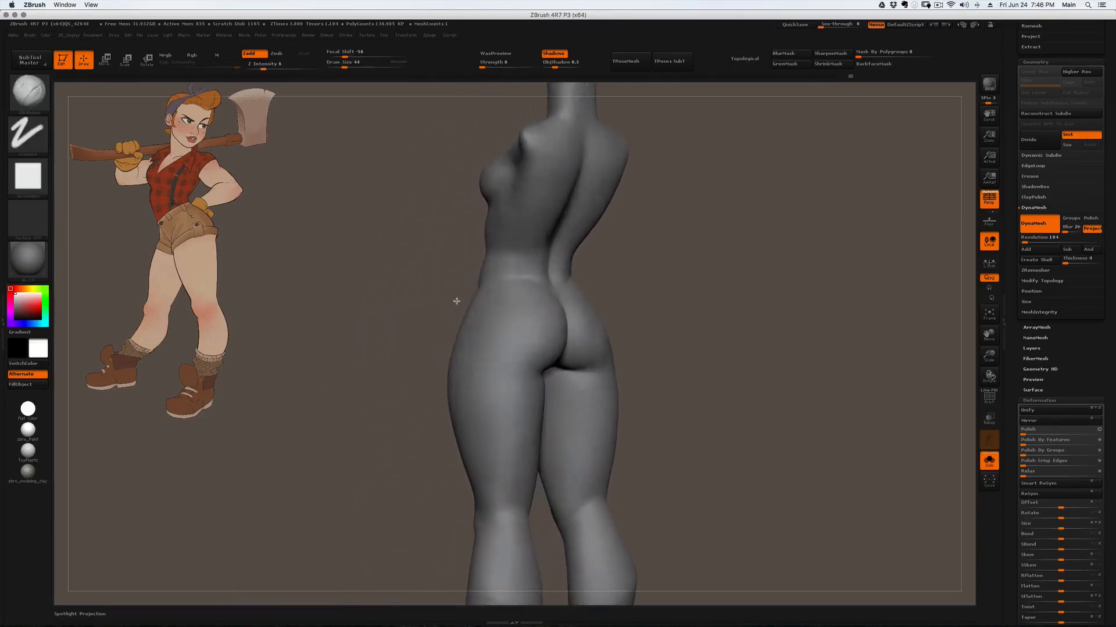
key(ctrl+shift)
mouse_move(475, 286)
ctrl+shift+mouse_down()
mouse_move(394, 284)
mouse_move(430, 325)
ctrl+shift+mouse_up()
mouse_move(461, 201)
right_down()
mouse_move(451, 286)
mouse_move(465, 259)
mouse_move(519, 248)
mouse_move(488, 231)
mouse_move(468, 236)
mouse_move(515, 319)
mouse_move(500, 222)
mouse_move(492, 295)
right_up()
Define the forms on the backs of the thighs and knees with the Dam_Standard brush at Z Intensity 12.
key(b)
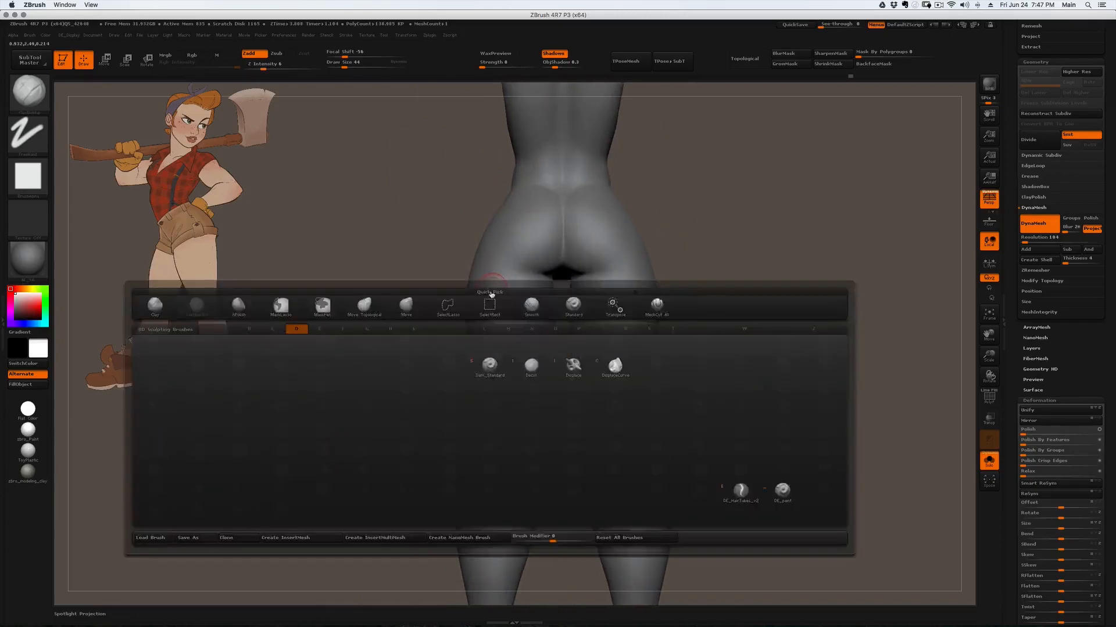
key(d)
key(s)
key(u)
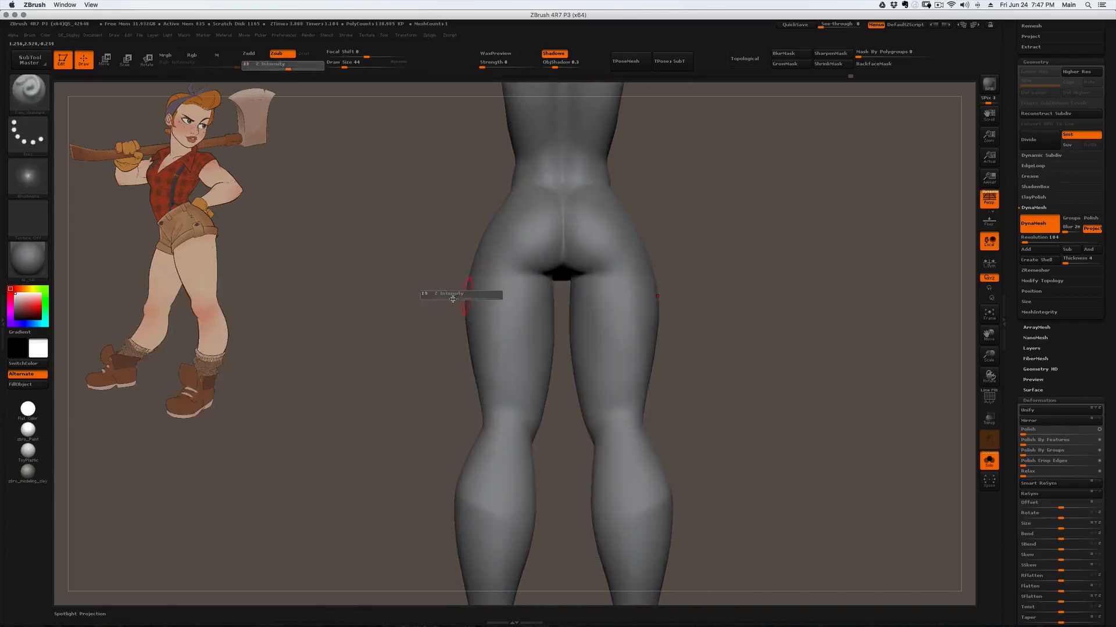
click(453, 299)
mouse_move(537, 244)
alt+right_down()
mouse_move(569, 230)
mouse_move(594, 237)
alt+right_up()
mouse_move(594, 237)
right_down()
mouse_move(582, 283)
mouse_move(600, 264)
mouse_move(578, 281)
mouse_move(587, 271)
mouse_move(542, 273)
mouse_move(596, 262)
mouse_move(612, 277)
right_up()
right_drag(573, 277, 573, 319)
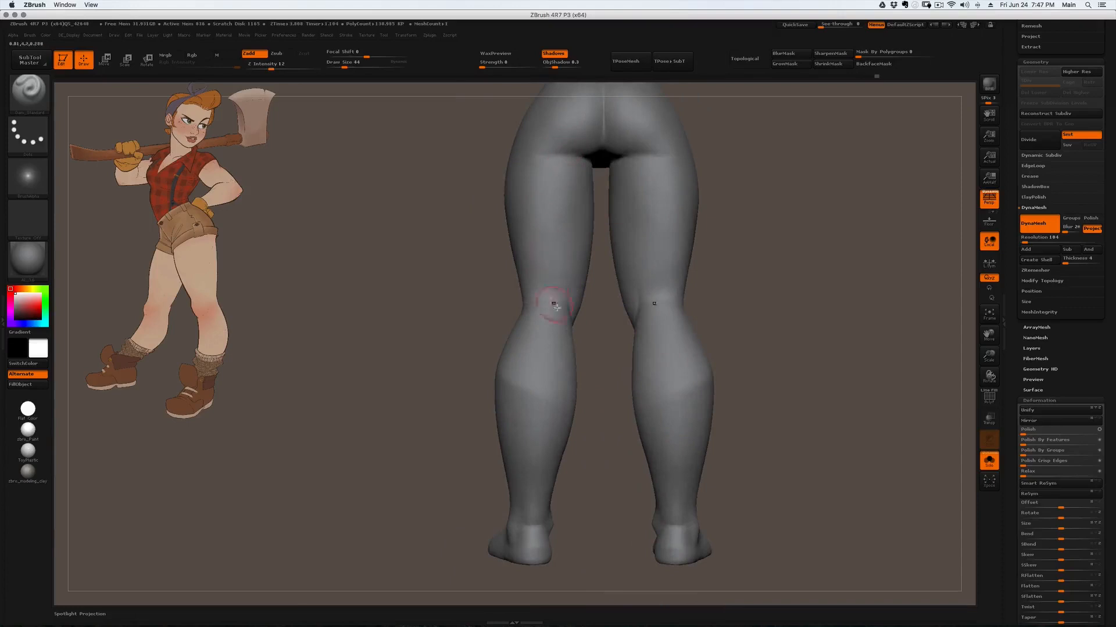
mouse_move(533, 288)
right_down()
mouse_move(562, 293)
mouse_move(526, 297)
mouse_move(546, 268)
mouse_move(523, 257)
mouse_move(548, 323)
mouse_move(568, 313)
mouse_move(580, 253)
right_up()
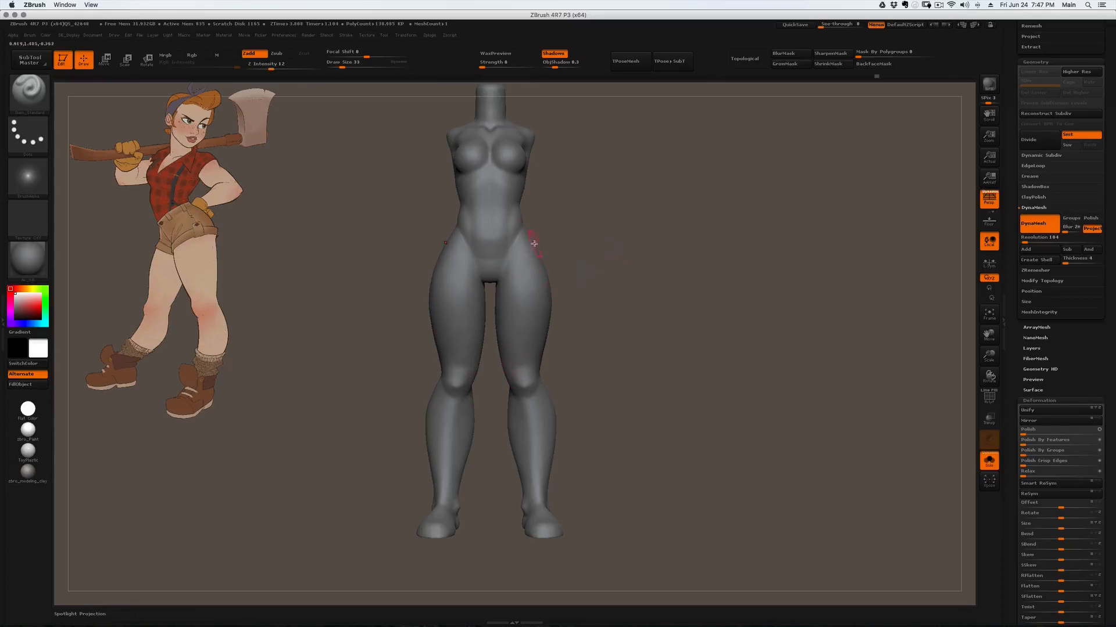
Isolate sections of the near leg with lasso selections and refine the knee and calf with the Dam_Standard brush.
right_drag(559, 374, 536, 386)
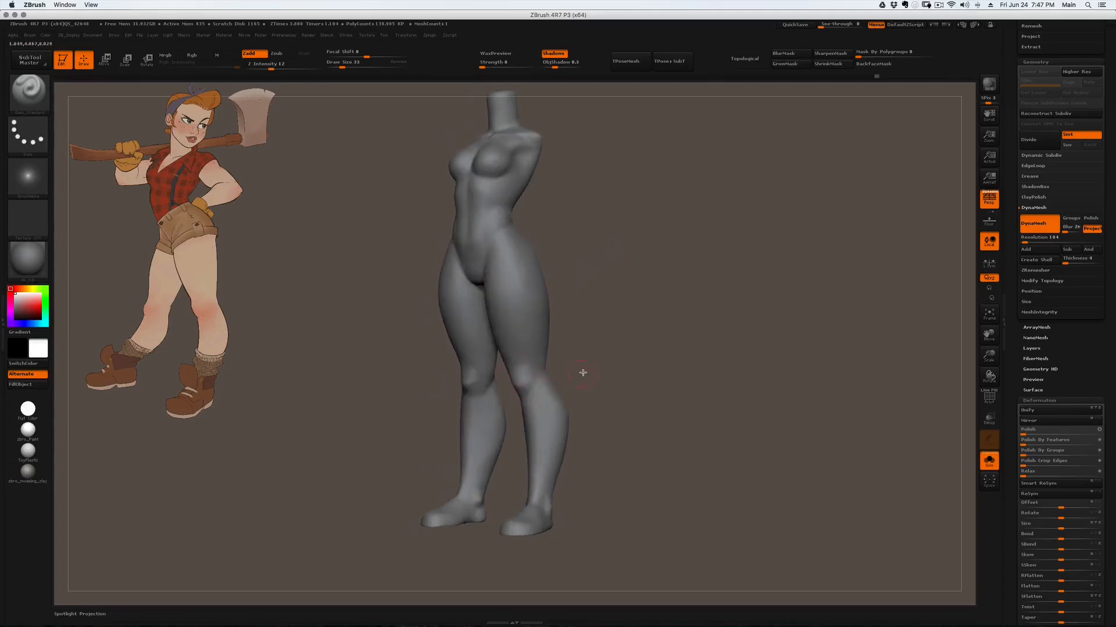
mouse_move(505, 354)
ctrl+shift+mouse_down()
mouse_move(528, 389)
mouse_move(546, 261)
mouse_move(555, 278)
mouse_move(652, 246)
ctrl+shift+mouse_up()
mouse_move(561, 392)
ctrl+shift+mouse_down()
mouse_move(538, 374)
mouse_move(519, 402)
mouse_move(511, 384)
mouse_move(509, 396)
mouse_move(523, 421)
mouse_move(717, 347)
ctrl+shift+mouse_up()
drag(631, 380, 547, 383)
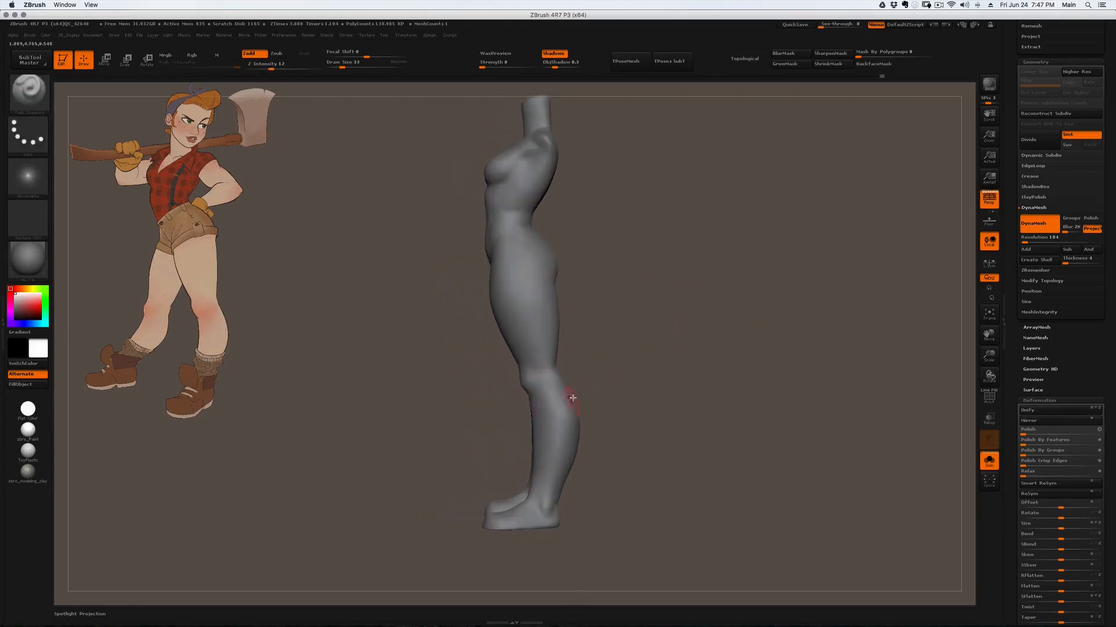
ctrl+right_drag(538, 359, 565, 402)
mouse_move(498, 373)
ctrl+shift+mouse_down()
mouse_move(600, 368)
mouse_move(598, 226)
mouse_move(510, 162)
mouse_move(443, 190)
mouse_move(443, 168)
mouse_move(451, 271)
mouse_move(718, 343)
ctrl+shift+mouse_up()
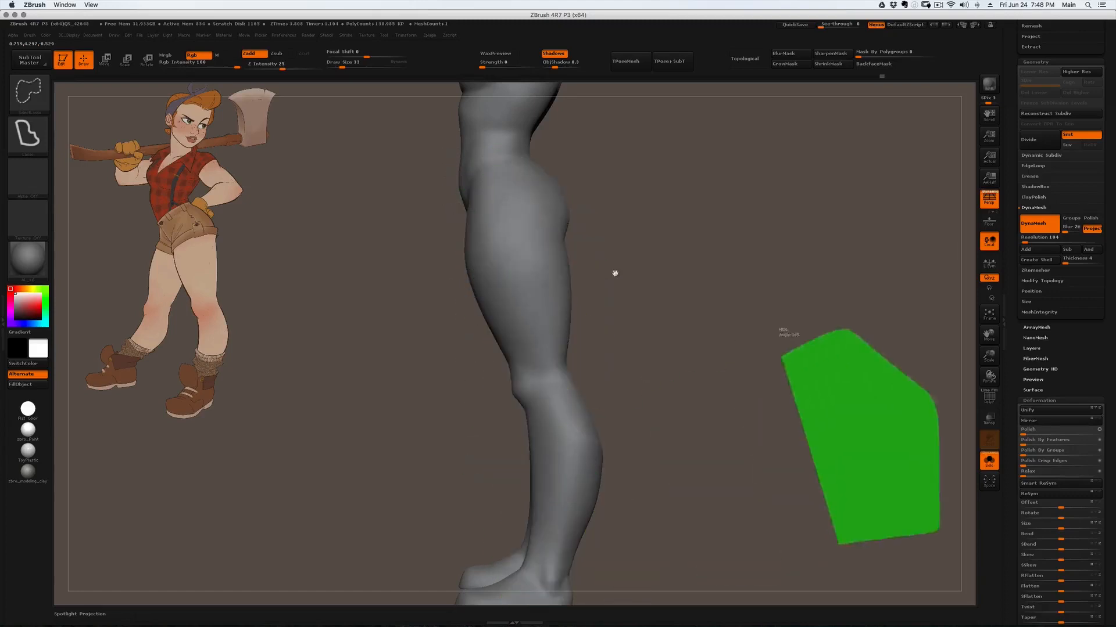
Build up the knees, lower legs and thighs with a larger ClayBuildup brush and smooth the strokes.
mouse_move(541, 360)
alt+right_down()
mouse_move(526, 327)
mouse_move(520, 343)
mouse_move(533, 334)
mouse_move(539, 270)
alt+right_up()
mouse_move(523, 342)
right_down()
mouse_move(540, 321)
mouse_move(535, 351)
mouse_move(517, 348)
mouse_move(528, 314)
mouse_move(537, 339)
mouse_move(516, 378)
mouse_move(511, 334)
right_up()
key(bracketright)
key(bracketright)
right_drag(511, 373, 511, 375)
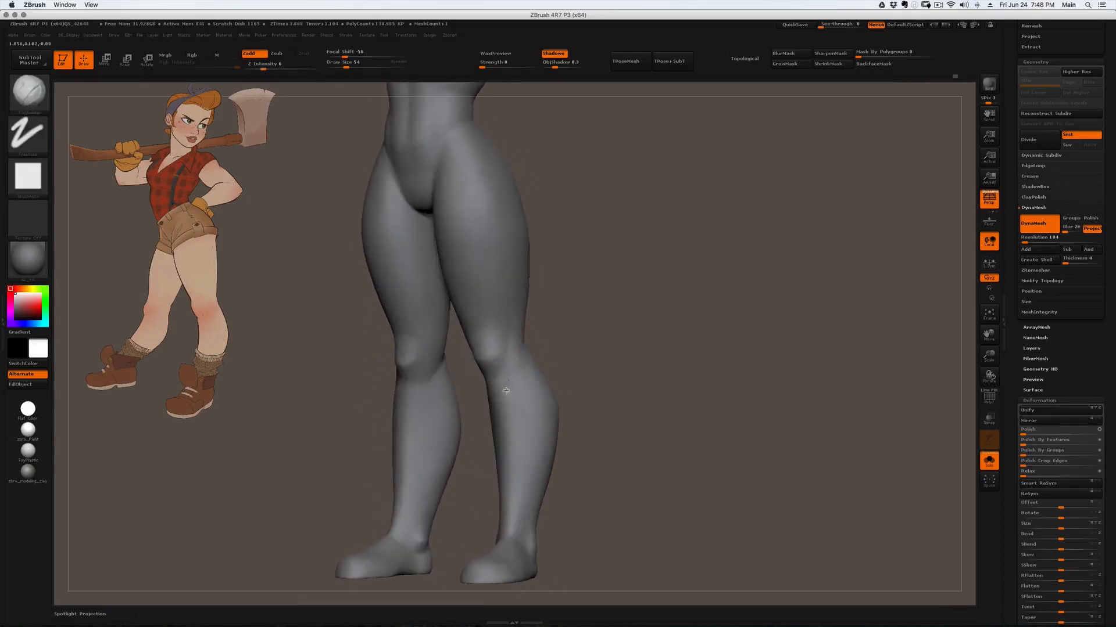
mouse_move(518, 316)
shift+right_down()
mouse_move(520, 346)
mouse_move(406, 324)
mouse_move(409, 383)
mouse_move(371, 337)
mouse_move(425, 346)
mouse_move(393, 329)
shift+right_up()
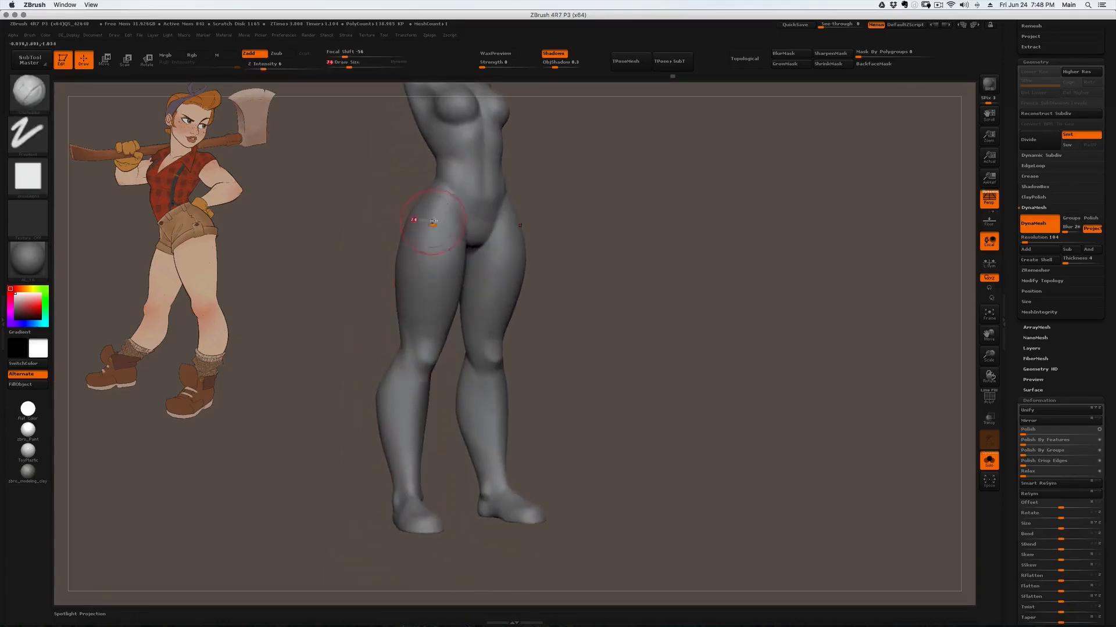
mouse_move(427, 269)
shift+right_down()
mouse_move(420, 252)
mouse_move(422, 278)
shift+right_up()
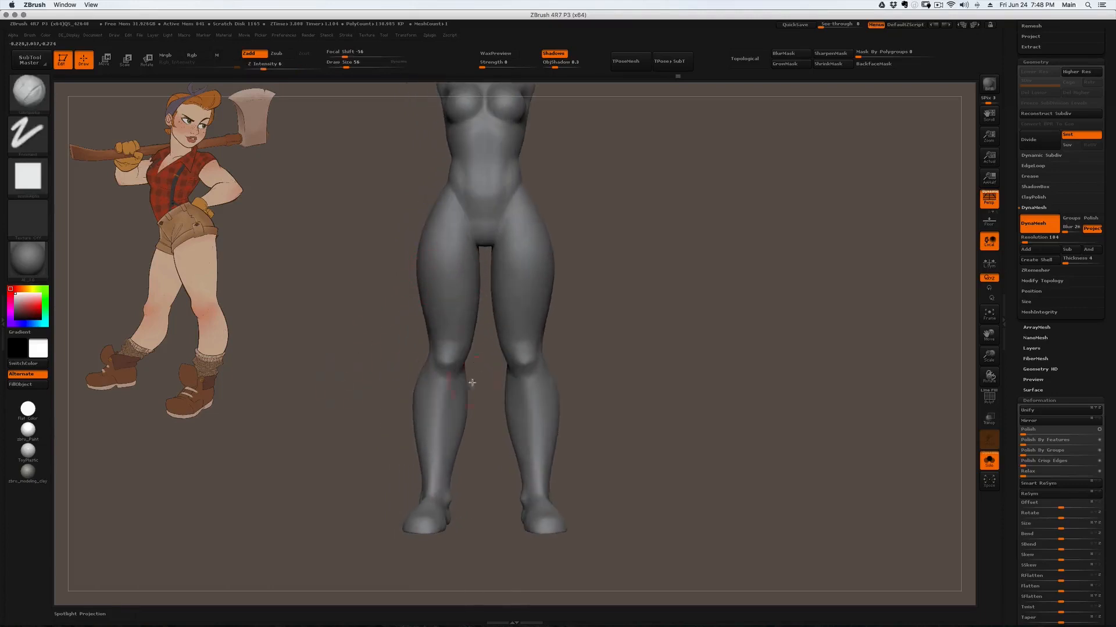